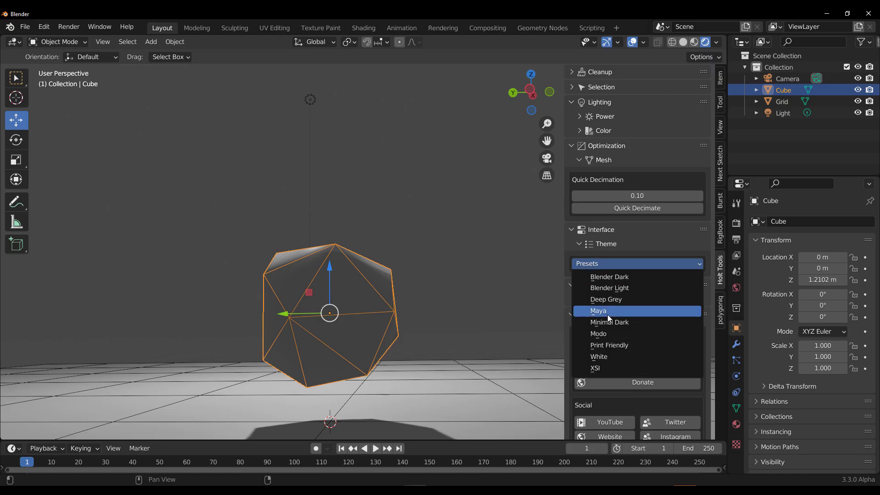
# Try the Maya theme and other Holt Tools theme presets, then orbit to the car's side
pyautogui.click(607, 314)
pyautogui.click(614, 265)
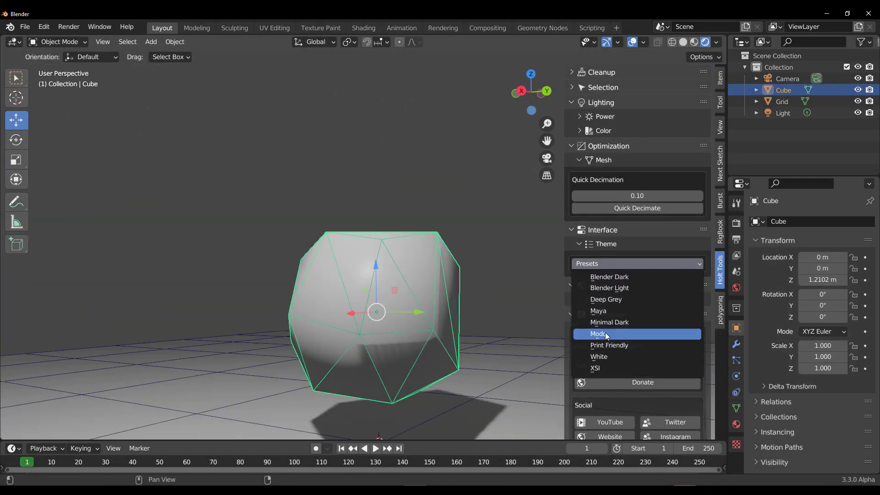
pyautogui.click(605, 333)
pyautogui.click(619, 263)
pyautogui.click(605, 368)
pyautogui.click(627, 264)
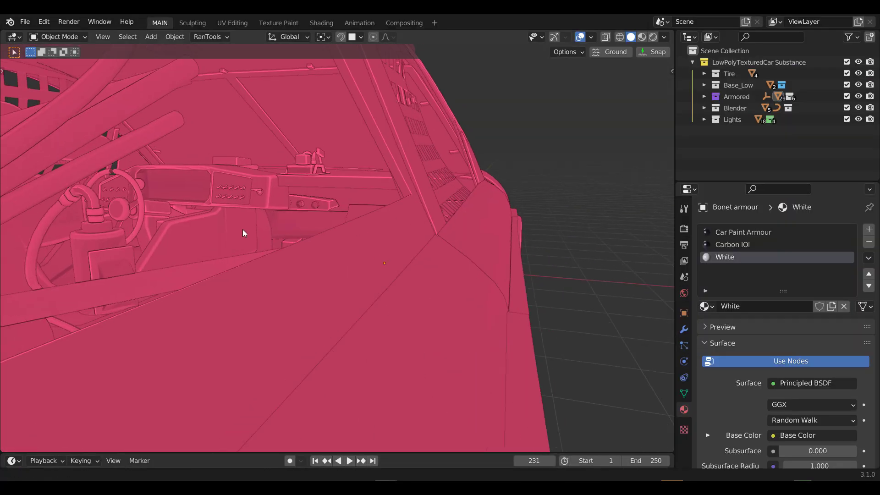
pyautogui.scroll(-3, 242, 229)
pyautogui.scroll(-5, 262, 264)
pyautogui.moveTo(346, 352)
pyautogui.mouseDown(button='middle')
pyautogui.moveTo(145, 349)
pyautogui.moveTo(357, 323)
pyautogui.moveTo(221, 346)
pyautogui.moveTo(432, 397)
pyautogui.mouseUp(button='middle')
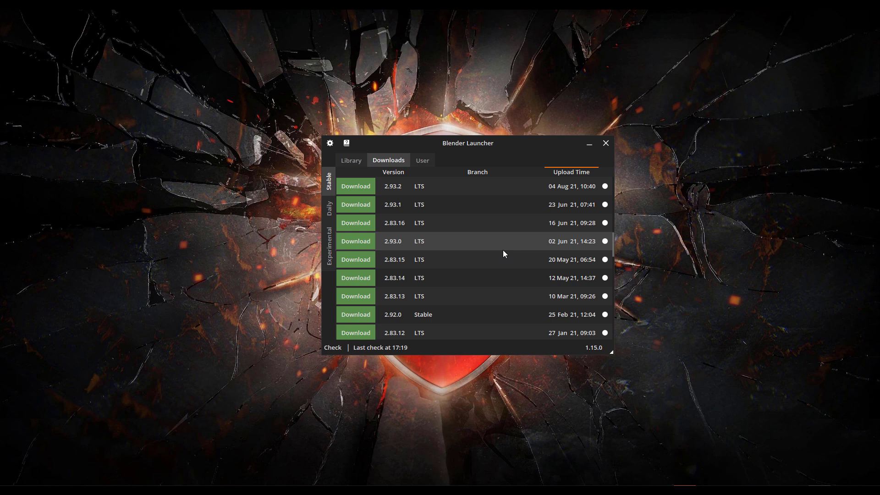
# Download the Temp Hair Patches 33 build from the Experimental builds list
pyautogui.click(329, 210)
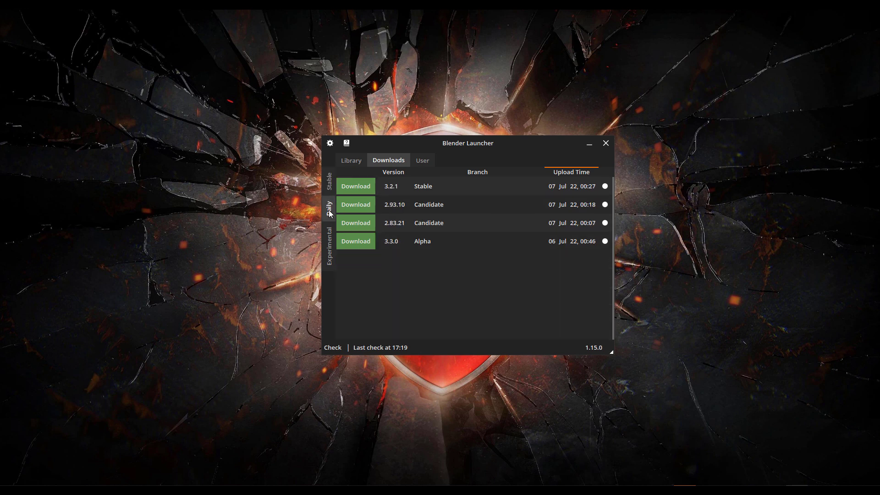
pyautogui.click(329, 254)
pyautogui.scroll(-1, 410, 214)
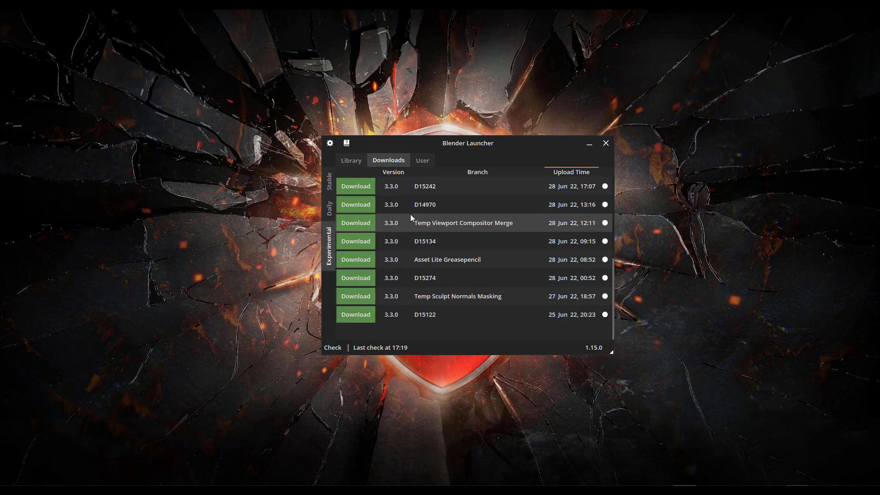
pyautogui.scroll(1, 415, 263)
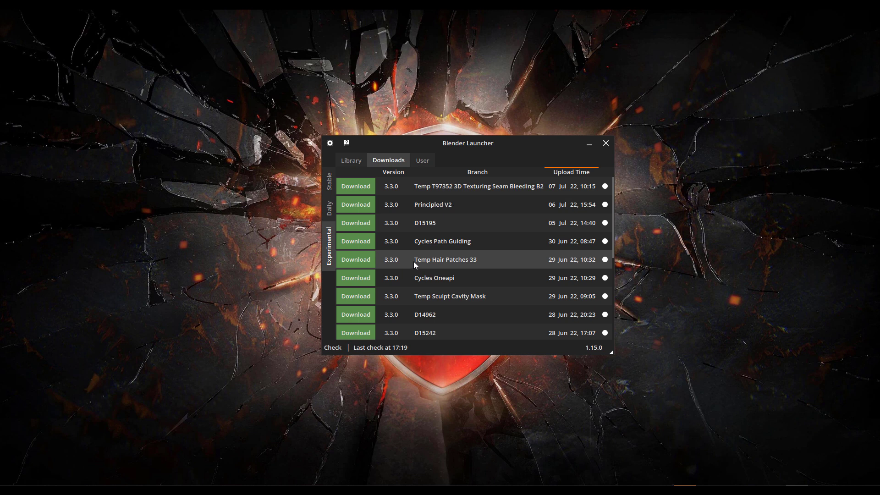
pyautogui.click(355, 262)
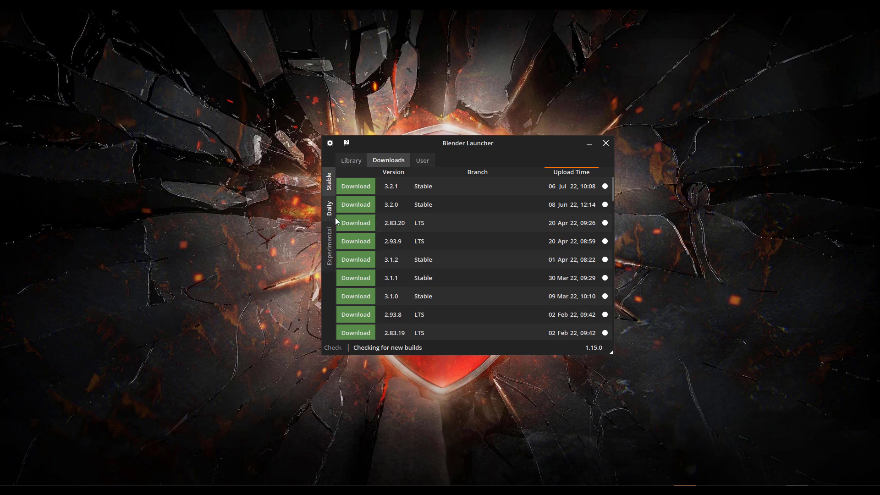
# Download the 3.2.1 release from the Stable builds list
pyautogui.click(332, 209)
pyautogui.click(329, 249)
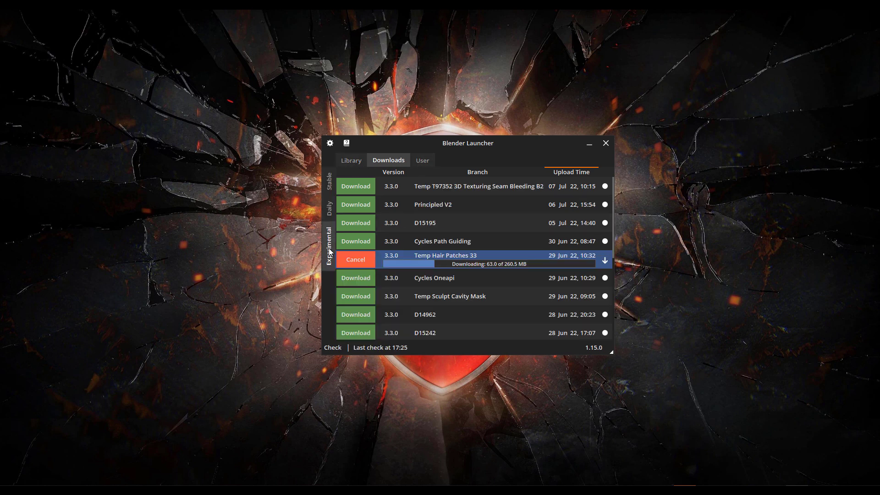
pyautogui.click(330, 184)
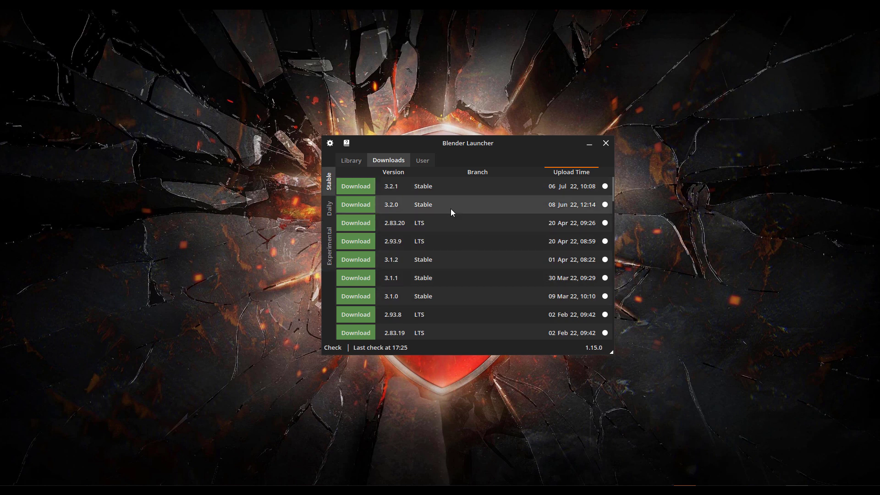
pyautogui.click(365, 191)
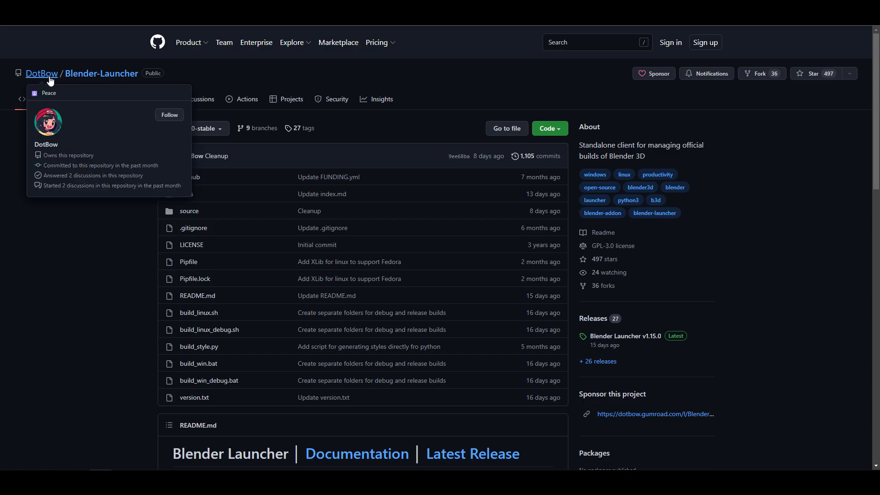
# Open the Blender-Launcher owner's profile via the username link
pyautogui.click(52, 77)
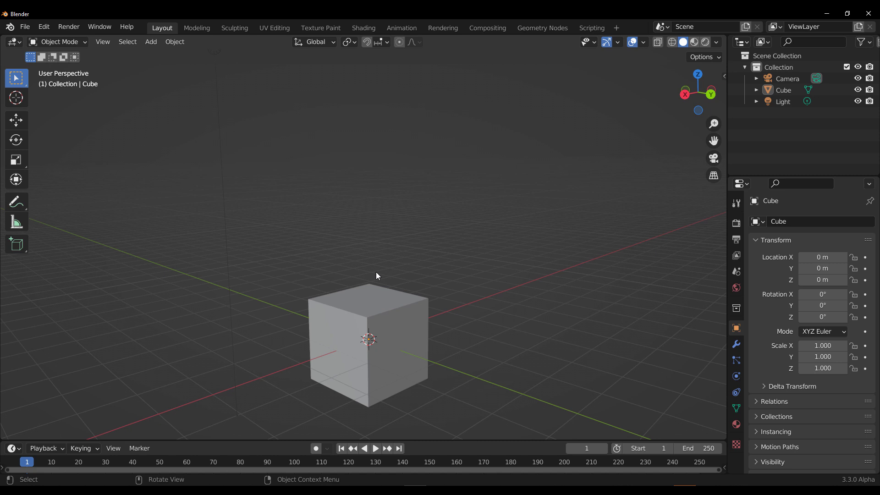
# Select the cube and show a widened Holt Tools sidebar panel
pyautogui.click(385, 273)
pyautogui.press('n')
pyautogui.click(720, 270)
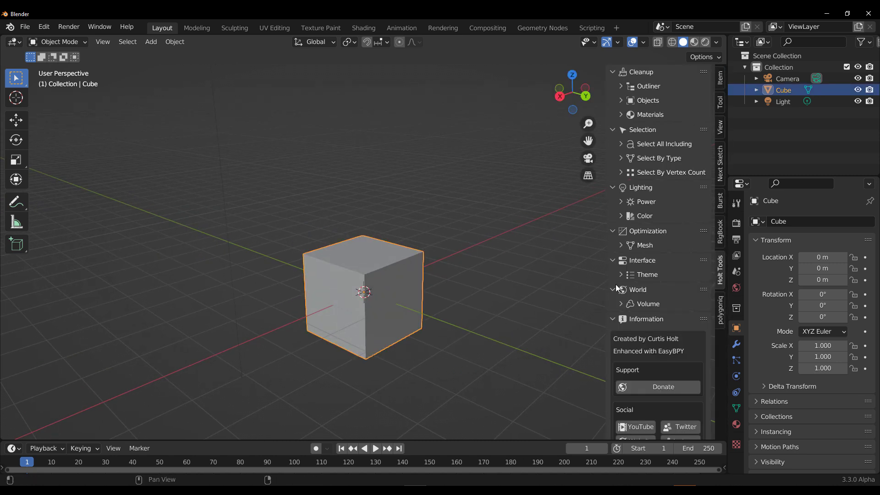
pyautogui.moveTo(615, 285); pyautogui.dragTo(574, 288)
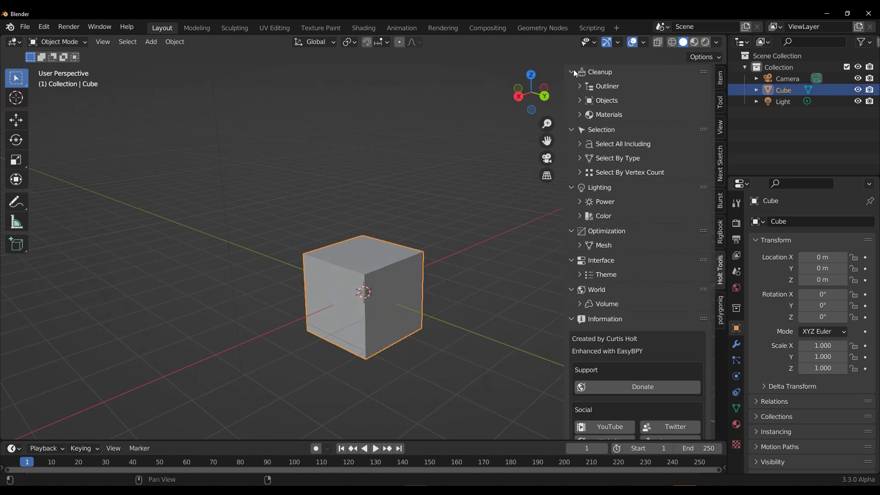
# Add a scaled-up Grid floor and move the cube above it
pyautogui.hotkey('shift', 'a')
pyautogui.click(447, 104)
pyautogui.press('s')
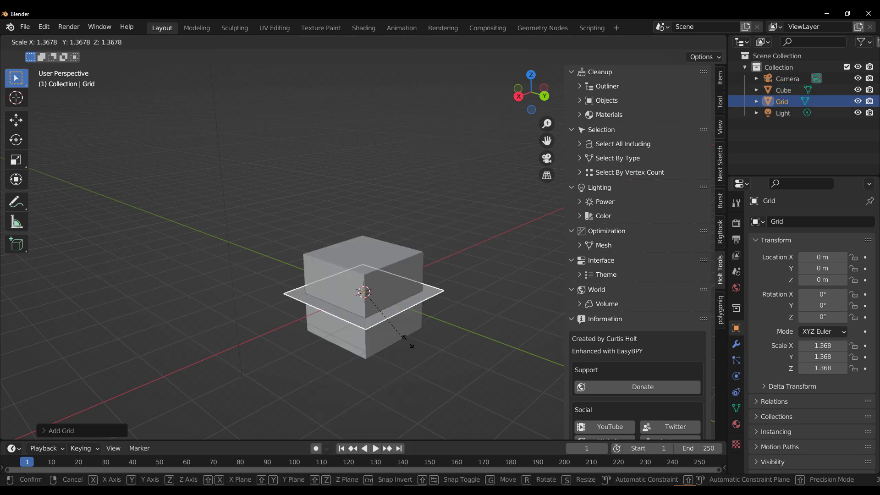
pyautogui.click(169, 149)
pyautogui.click(358, 269)
pyautogui.click(16, 119)
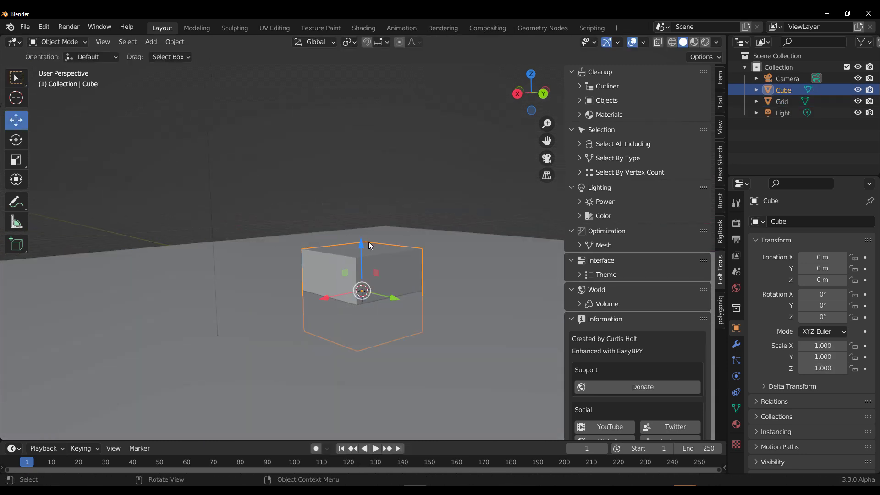
pyautogui.moveTo(360, 240); pyautogui.dragTo(369, 190)
# Subdivide the cube into a sphere and apply Quick Decimate to it
pyautogui.hotkey('ctrl', '3')
pyautogui.scroll(3, 361, 205)
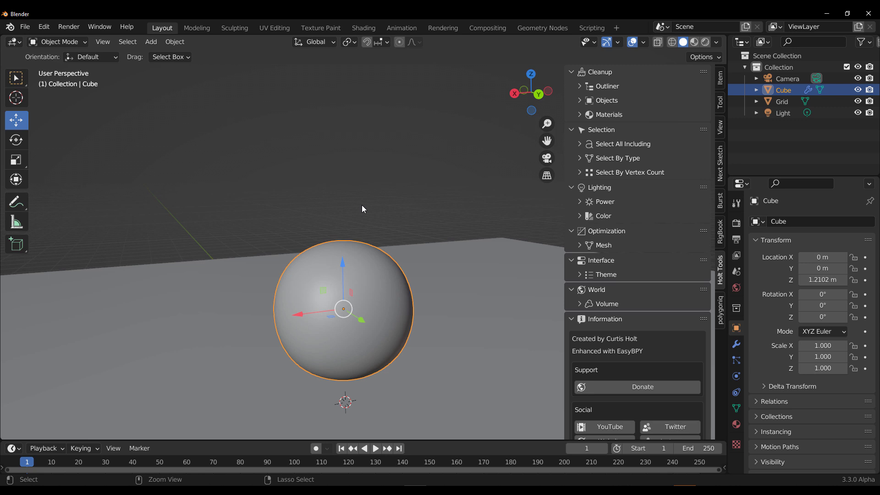
pyautogui.keyDown('shift'); pyautogui.moveTo(362, 205); pyautogui.dragTo(428, 237, button='middle'); pyautogui.keyUp('shift')
pyautogui.click(570, 72)
pyautogui.click(570, 87)
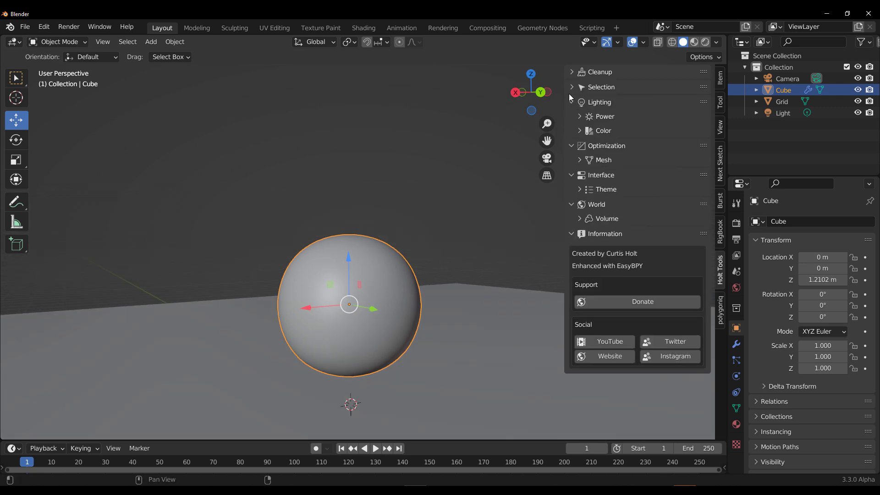
pyautogui.click(579, 159)
pyautogui.moveTo(426, 207); pyautogui.dragTo(375, 215, button='middle')
pyautogui.click(656, 209)
pyautogui.hotkey('ctrl', 'z')
pyautogui.hotkey('ctrl', 'shift', 'z')
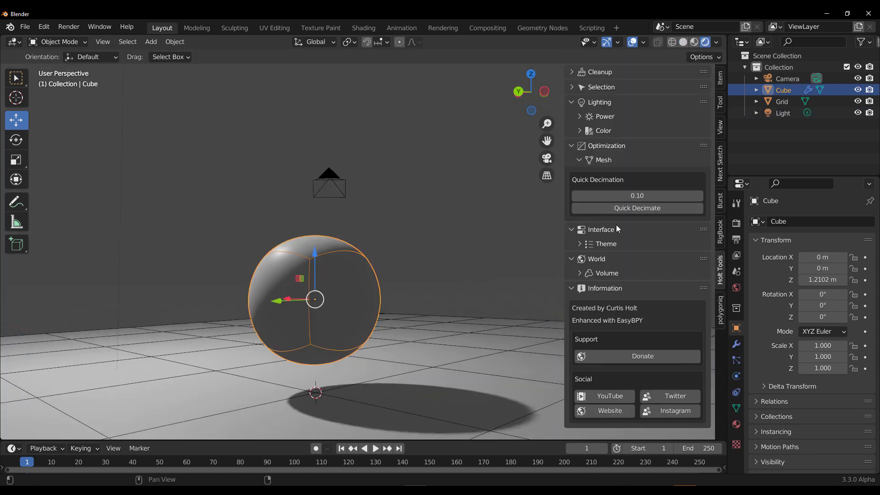
pyautogui.click(617, 209)
pyautogui.moveTo(481, 275)
pyautogui.mouseDown(button='middle')
pyautogui.moveTo(404, 326)
pyautogui.moveTo(523, 295)
pyautogui.mouseUp(button='middle')
# Toggle the World Volume option in Holt Tools
pyautogui.click(586, 272)
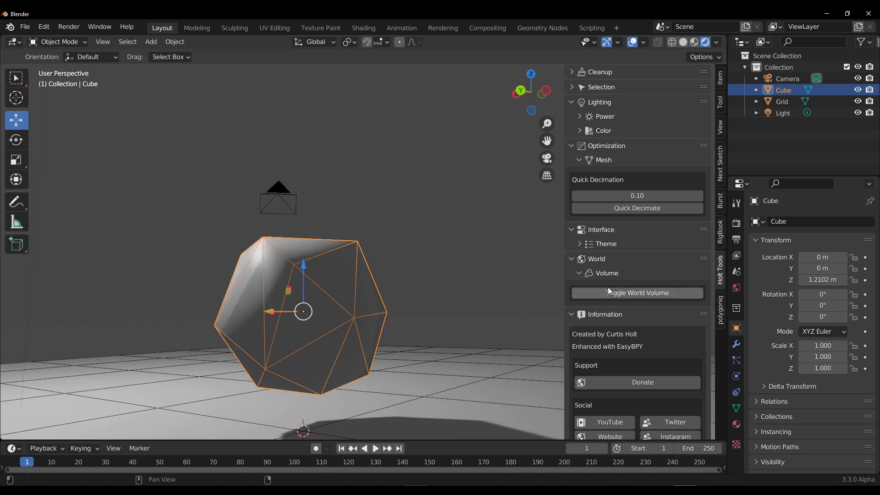
pyautogui.click(610, 295)
pyautogui.moveTo(477, 340); pyautogui.dragTo(352, 338, button='middle')
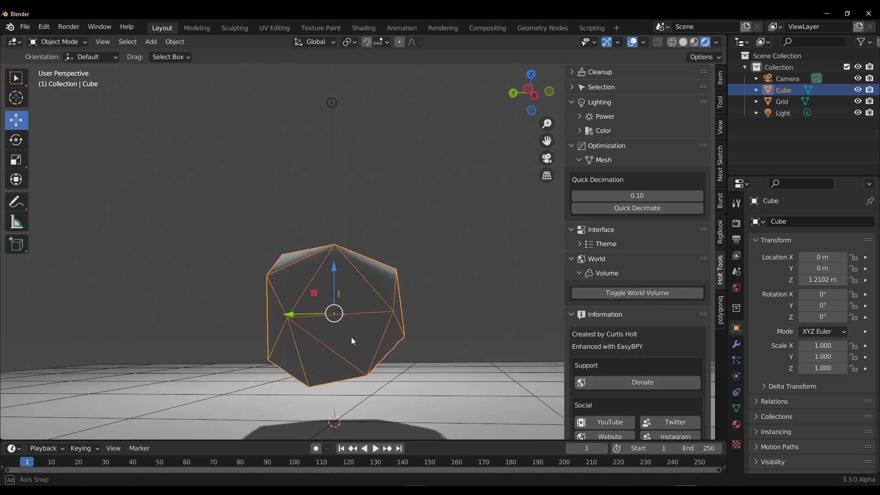
pyautogui.click(579, 273)
# Apply the Maya theme preset, then another theme preset
pyautogui.click(581, 244)
pyautogui.click(605, 264)
pyautogui.click(598, 311)
pyautogui.moveTo(523, 288); pyautogui.dragTo(348, 308, button='middle')
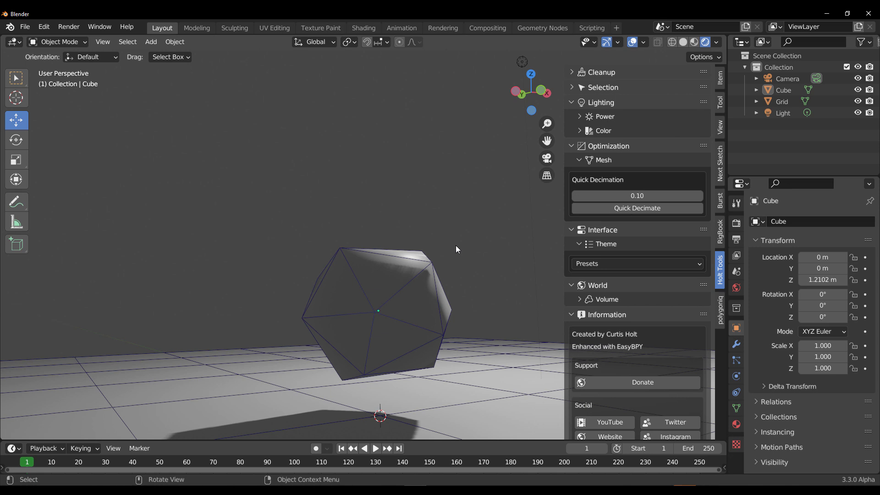
pyautogui.click(606, 261)
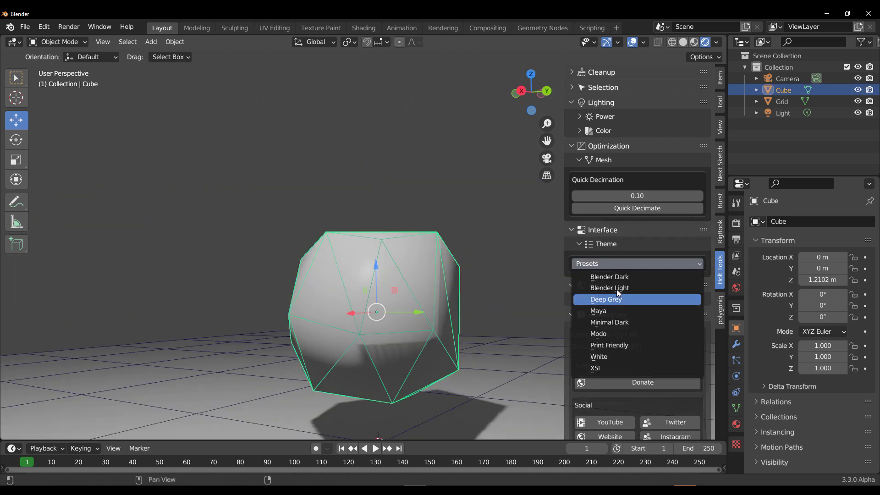
pyautogui.click(606, 332)
pyautogui.moveTo(438, 285)
pyautogui.mouseDown(button='middle')
pyautogui.moveTo(565, 302)
pyautogui.moveTo(494, 251)
pyautogui.mouseUp(button='middle')
# Apply further theme presets, including dark with green selection and a lighter theme
pyautogui.click(605, 264)
pyautogui.click(606, 373)
pyautogui.click(605, 263)
pyautogui.click(605, 334)
pyautogui.moveTo(389, 269)
pyautogui.mouseDown(button='middle')
pyautogui.moveTo(403, 283)
pyautogui.moveTo(470, 242)
pyautogui.moveTo(387, 297)
pyautogui.moveTo(424, 284)
pyautogui.moveTo(362, 314)
pyautogui.mouseUp(button='middle')
pyautogui.click(403, 283)
pyautogui.click(605, 264)
pyautogui.click(602, 310)
# Subdivide the cube with Ctrl+2 and quick-decimate it twice into a low-poly shape
pyautogui.click(384, 293)
pyautogui.hotkey('ctrl', '2')
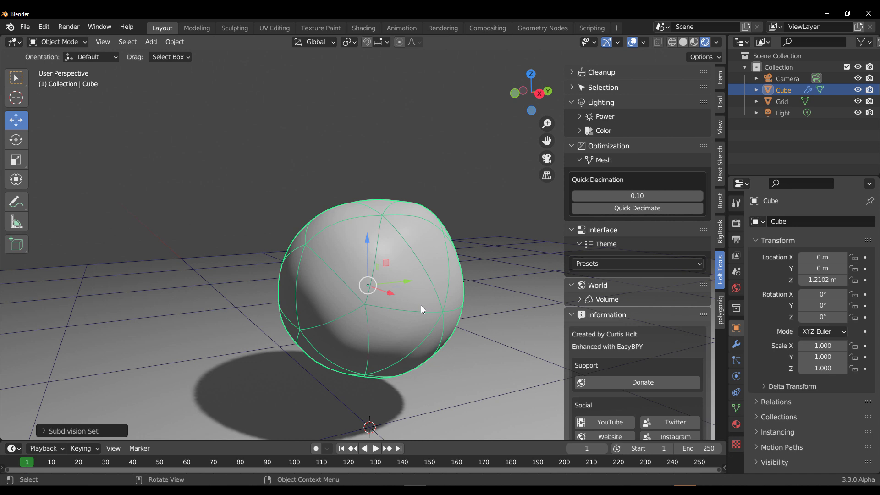
pyautogui.moveTo(420, 305)
pyautogui.mouseDown(button='middle')
pyautogui.moveTo(481, 305)
pyautogui.moveTo(469, 255)
pyautogui.mouseUp(button='middle')
pyautogui.click(636, 207)
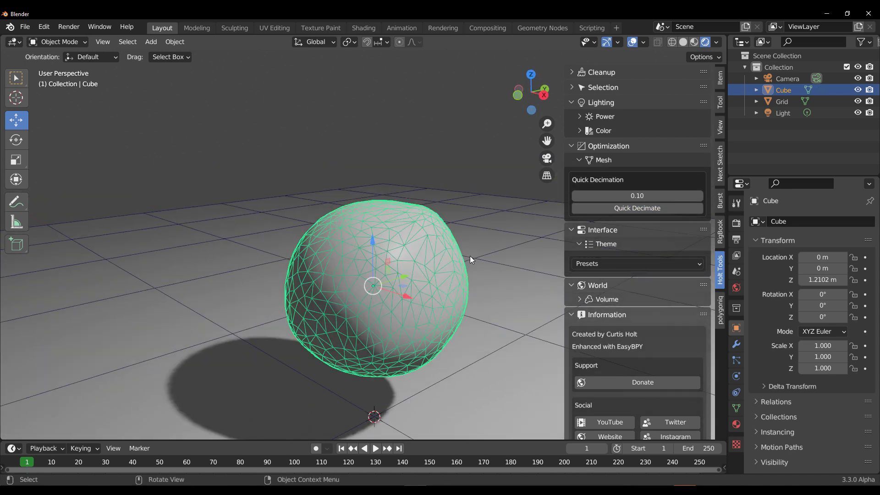
pyautogui.scroll(-3, 469, 256)
pyautogui.click(637, 208)
pyautogui.scroll(3, 408, 274)
pyautogui.moveTo(440, 289)
pyautogui.mouseDown(button='middle')
pyautogui.moveTo(408, 274)
pyautogui.moveTo(266, 255)
pyautogui.mouseUp(button='middle')
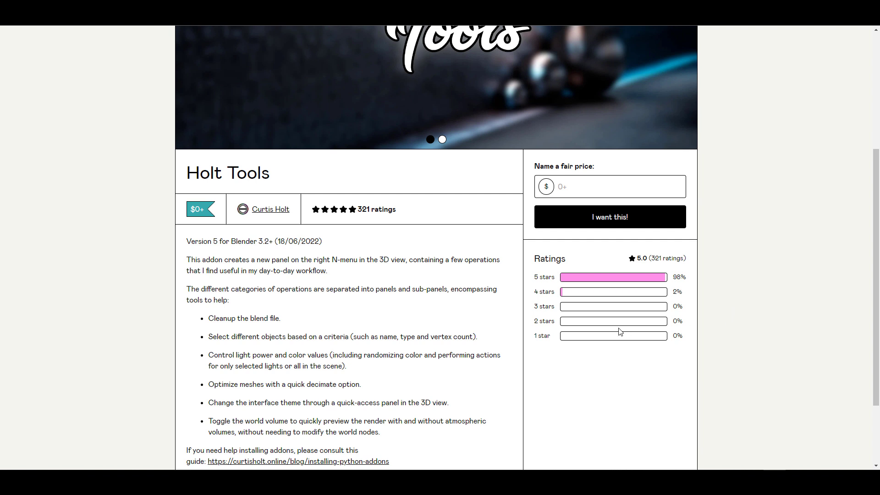
pyautogui.scroll(3, 403, 288)
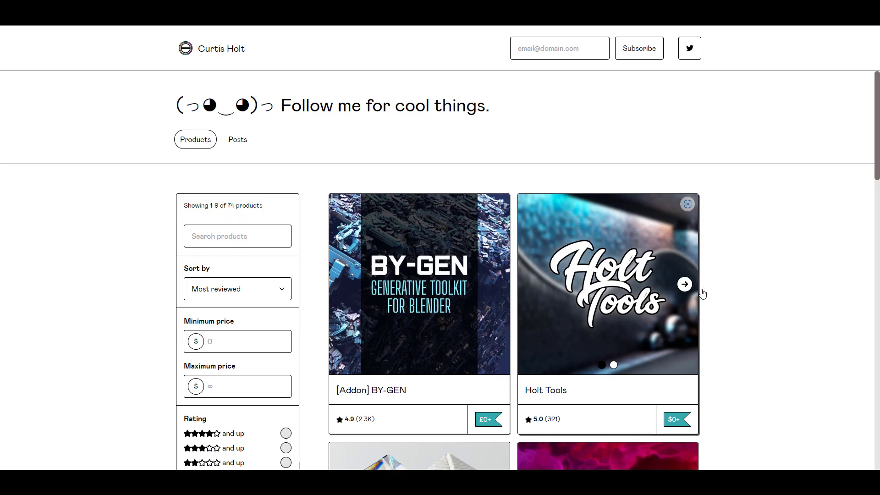
pyautogui.scroll(-2, 766, 253)
pyautogui.scroll(-3, 768, 254)
pyautogui.scroll(-5, 768, 254)
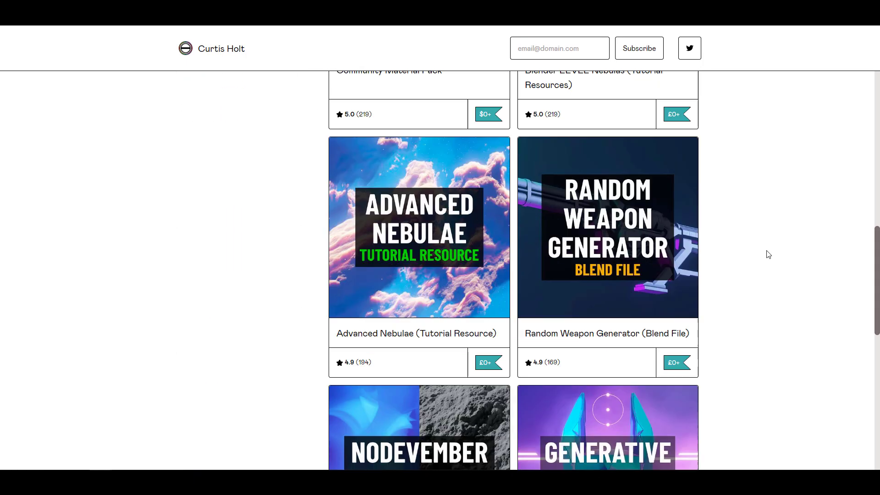
pyautogui.scroll(-5, 768, 254)
pyautogui.scroll(-2, 768, 254)
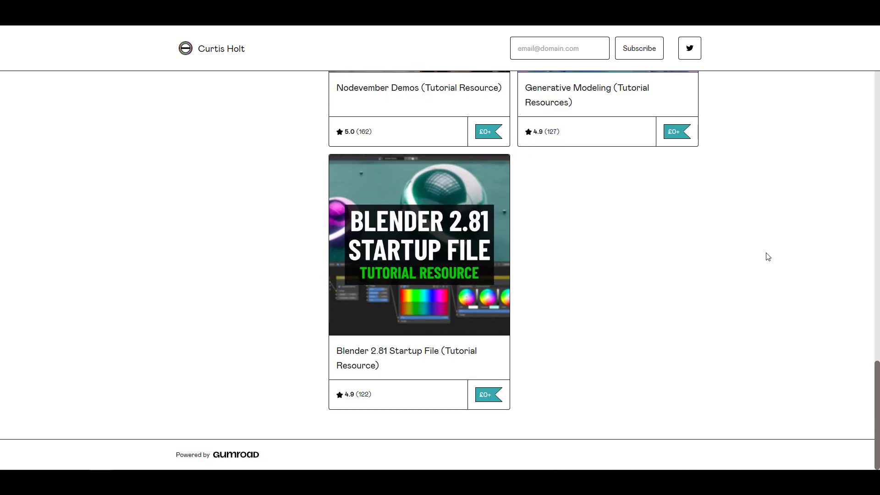
pyautogui.scroll(-1, 714, 319)
pyautogui.scroll(-5, 713, 320)
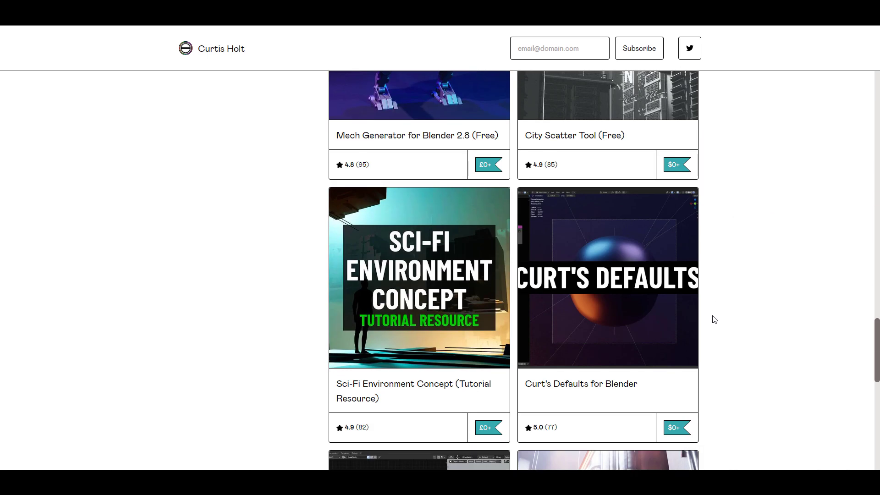
pyautogui.scroll(15, 712, 315)
pyautogui.scroll(2, 712, 315)
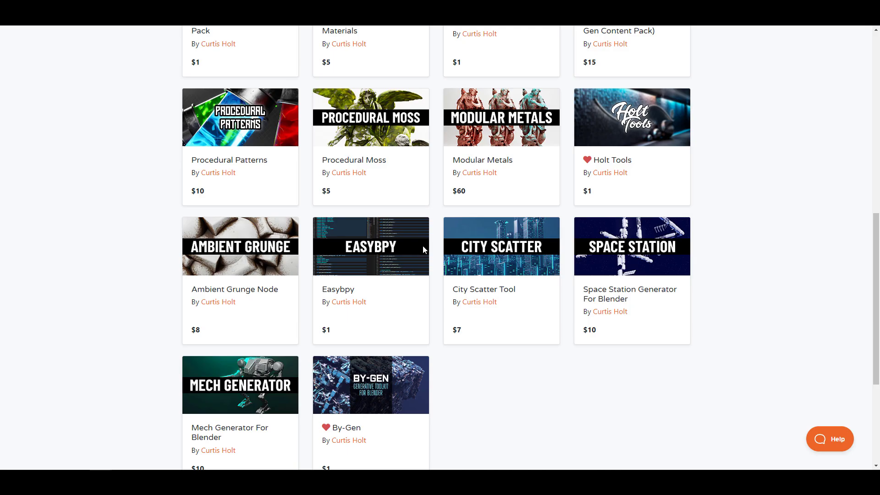
pyautogui.scroll(-4, 452, 279)
pyautogui.scroll(-1, 452, 280)
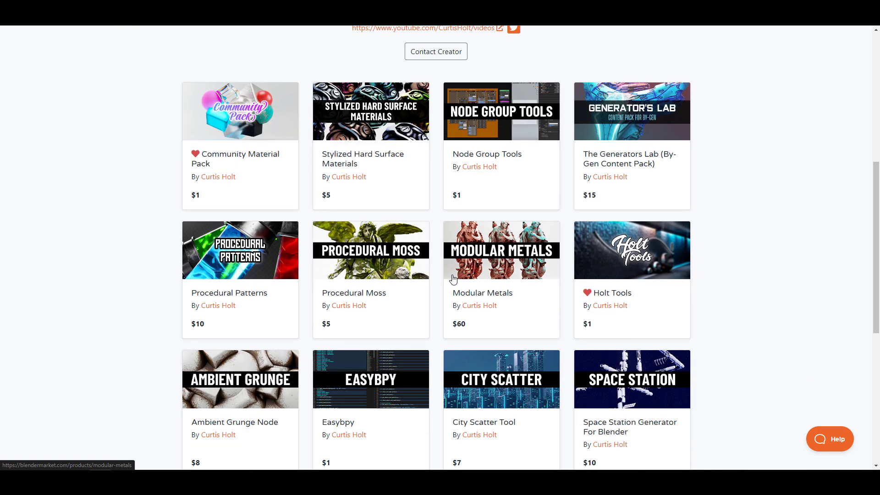
pyautogui.scroll(1, 597, 100)
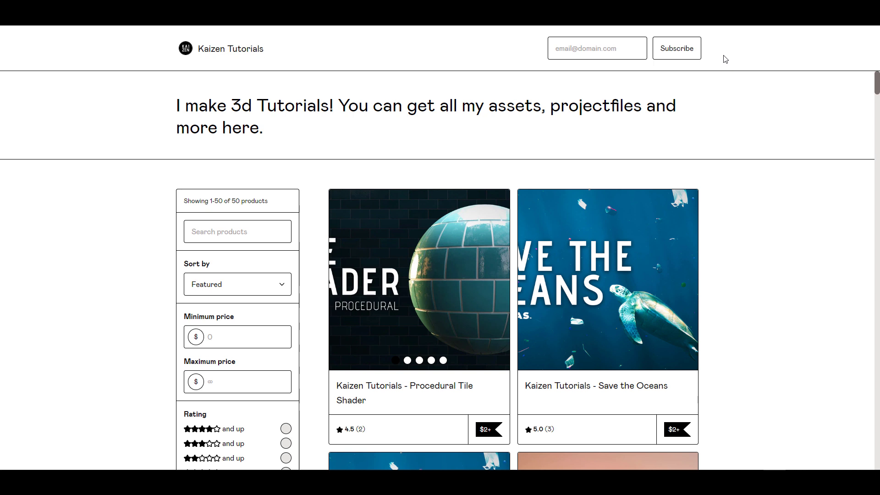
pyautogui.scroll(-2, 762, 219)
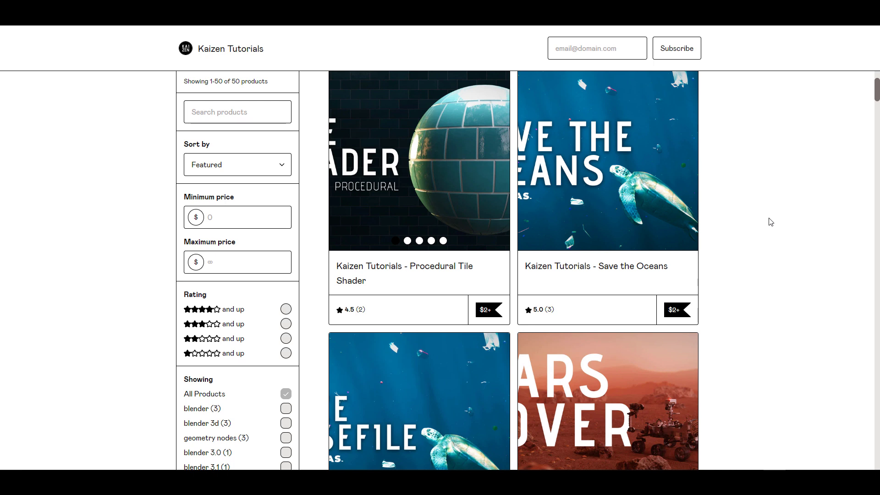
pyautogui.scroll(-2, 777, 269)
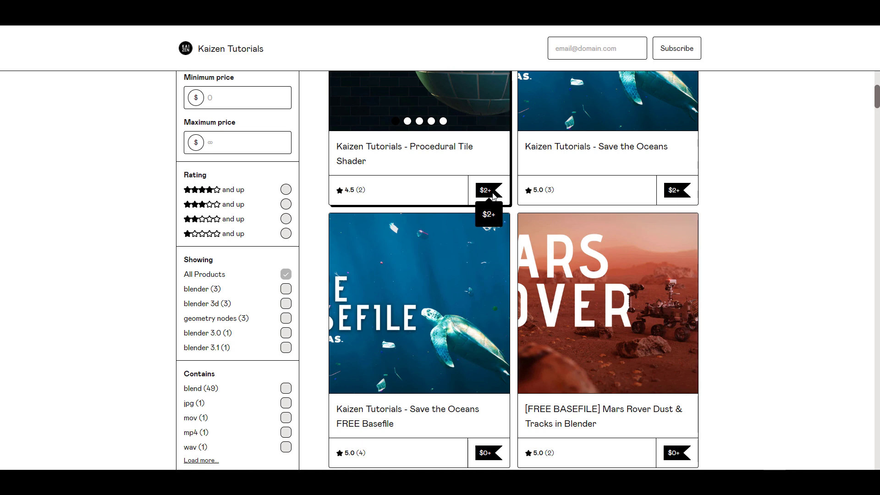
pyautogui.scroll(-1, 496, 209)
pyautogui.scroll(1, 505, 393)
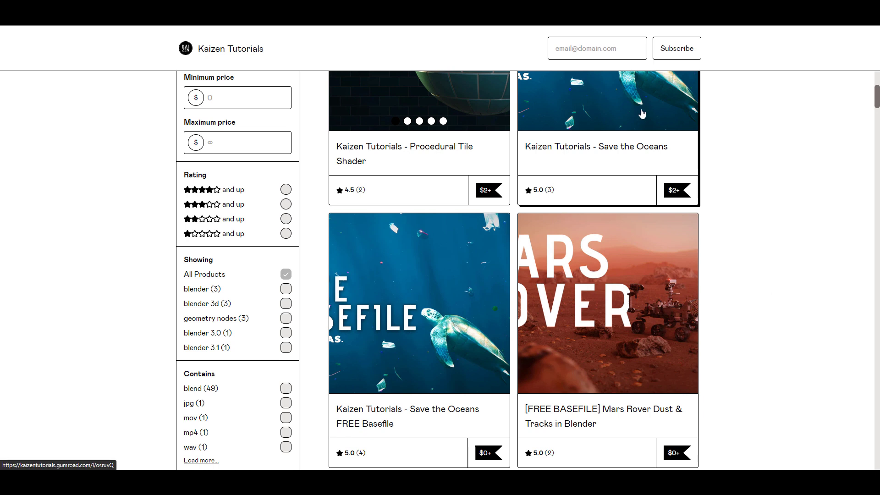
pyautogui.scroll(-1, 818, 236)
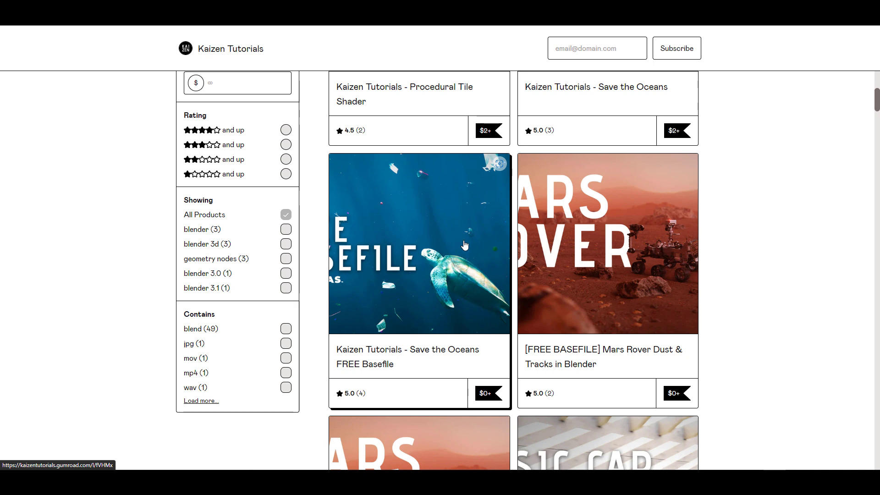
pyautogui.scroll(-3, 490, 265)
pyautogui.scroll(-3, 425, 295)
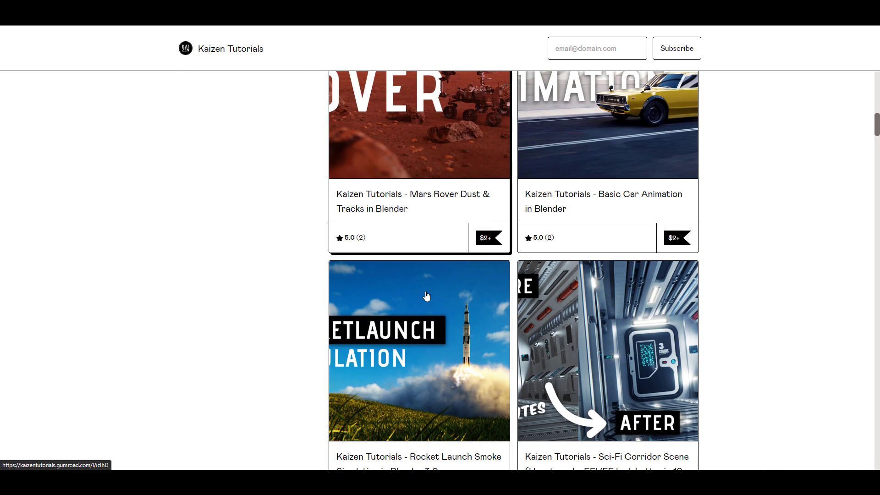
pyautogui.scroll(2, 428, 294)
pyautogui.scroll(-4, 412, 268)
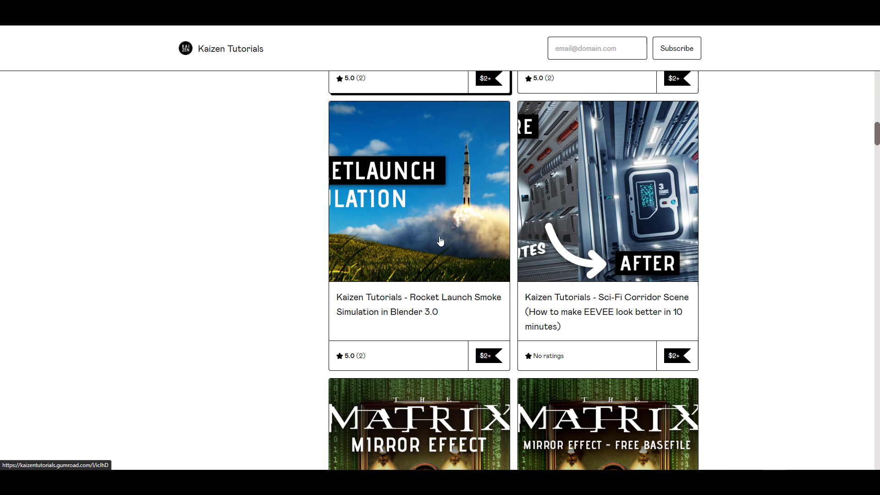
pyautogui.scroll(-5, 593, 236)
pyautogui.scroll(5, 593, 235)
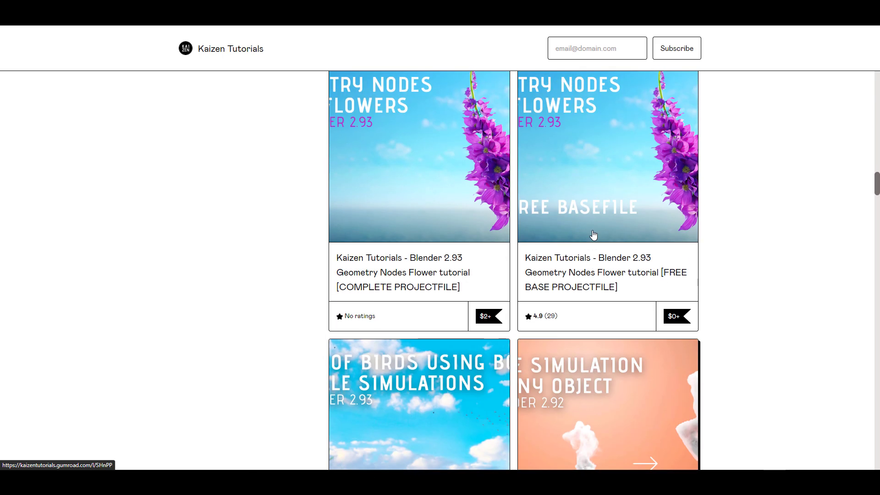
pyautogui.scroll(-4, 592, 235)
pyautogui.scroll(-2, 593, 231)
pyautogui.scroll(-1, 555, 246)
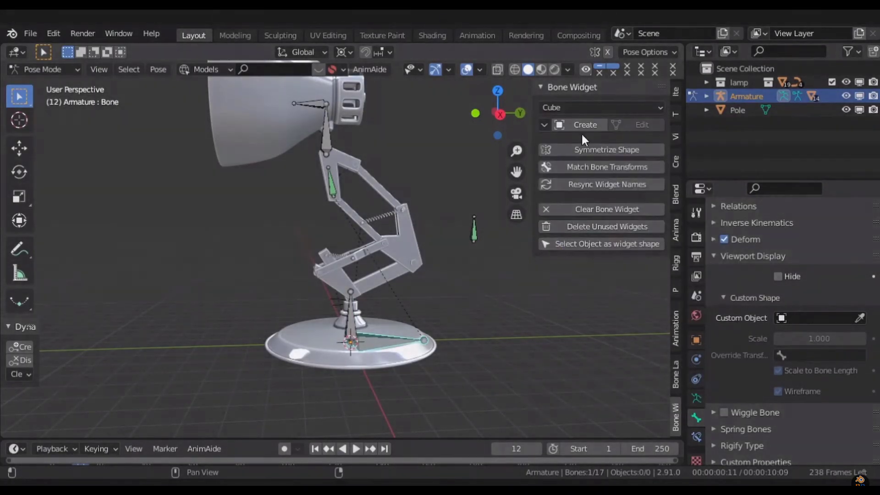
# Create a cube bone widget, shrink and slide it, clear it, then select the Pole bone
pyautogui.click(586, 125)
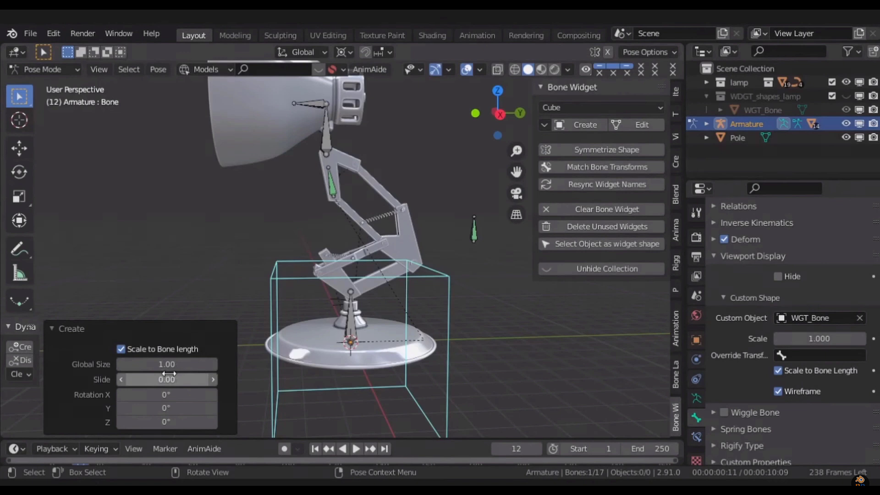
pyautogui.moveTo(168, 364)
pyautogui.mouseDown()
pyautogui.moveTo(131, 364)
pyautogui.moveTo(193, 379)
pyautogui.moveTo(162, 395)
pyautogui.mouseUp()
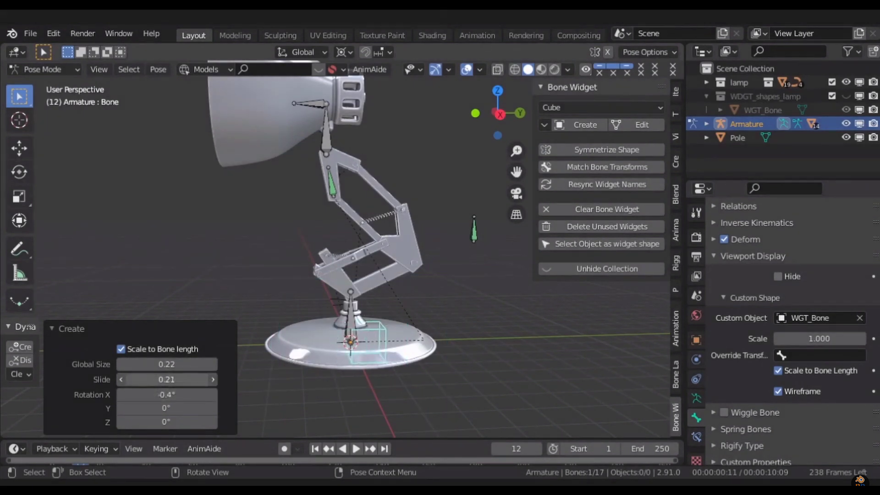
pyautogui.click(564, 208)
pyautogui.click(587, 108)
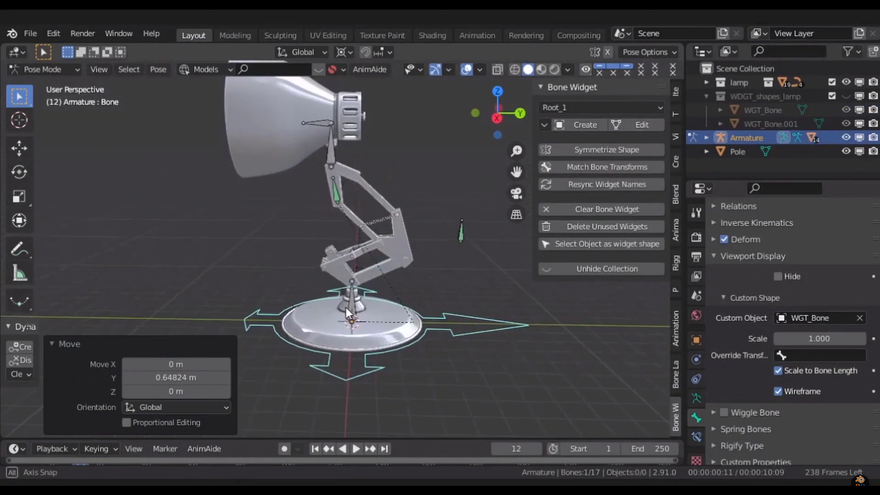
pyautogui.click(460, 234)
pyautogui.moveTo(493, 239); pyautogui.dragTo(484, 290, button='middle')
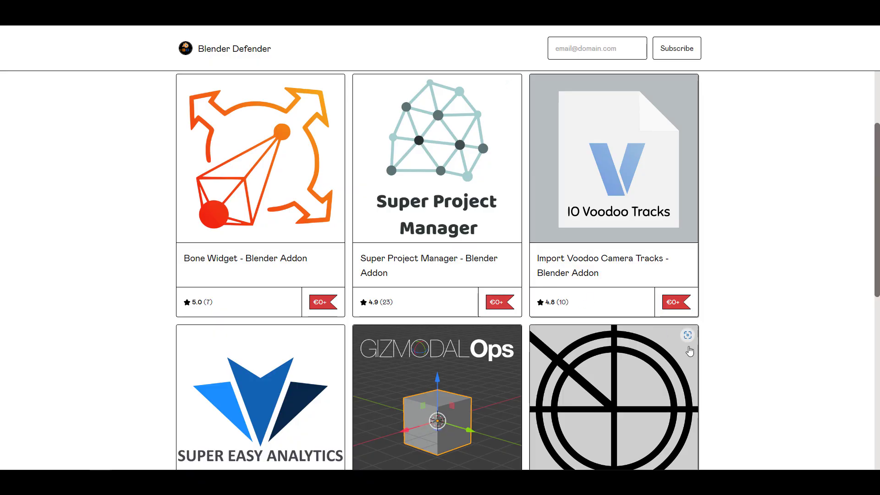
pyautogui.scroll(1, 720, 340)
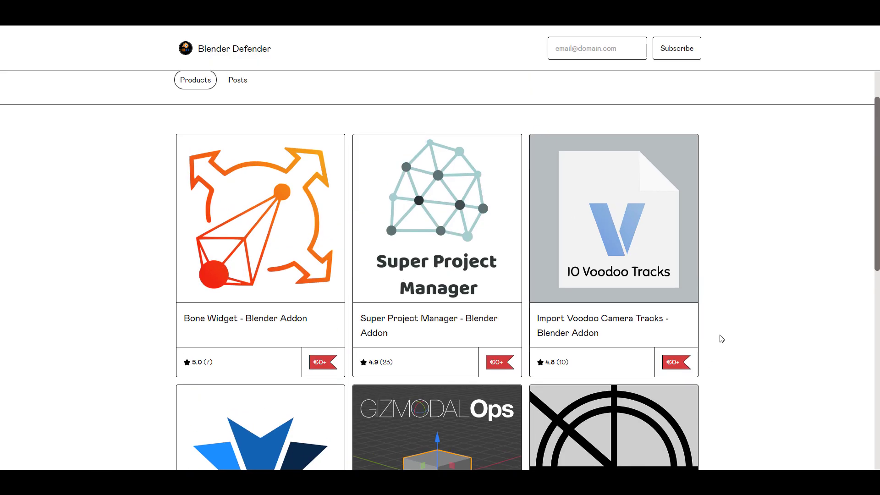
pyautogui.scroll(-1, 720, 338)
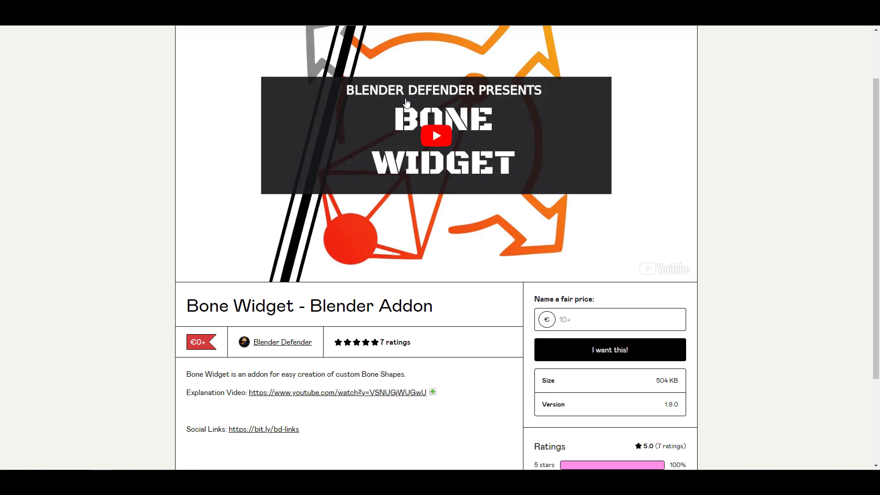
pyautogui.scroll(3, 307, 295)
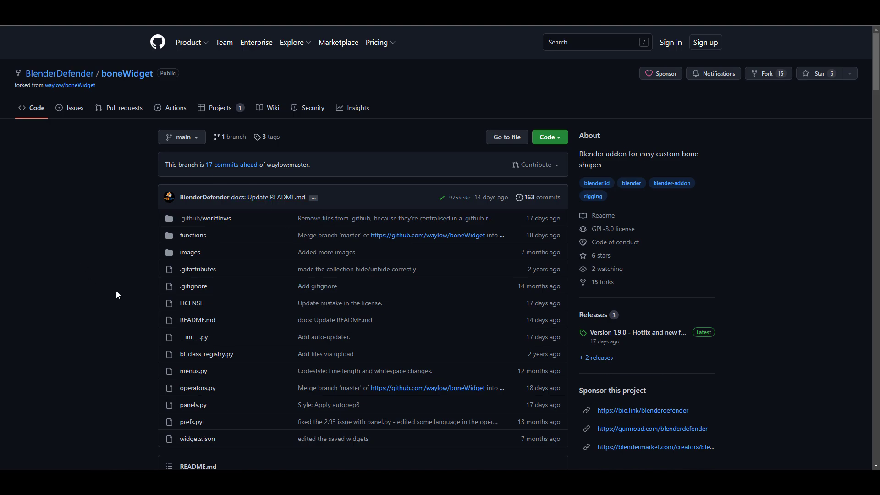
# Open BlenderDefender's GitHub profile from the boneWidget repository page
pyautogui.click(78, 74)
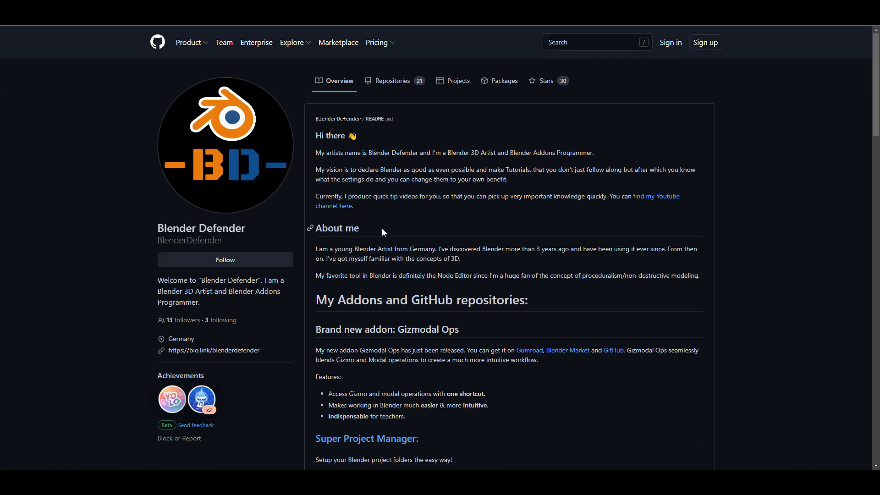
pyautogui.scroll(-5, 382, 229)
pyautogui.scroll(-1, 380, 227)
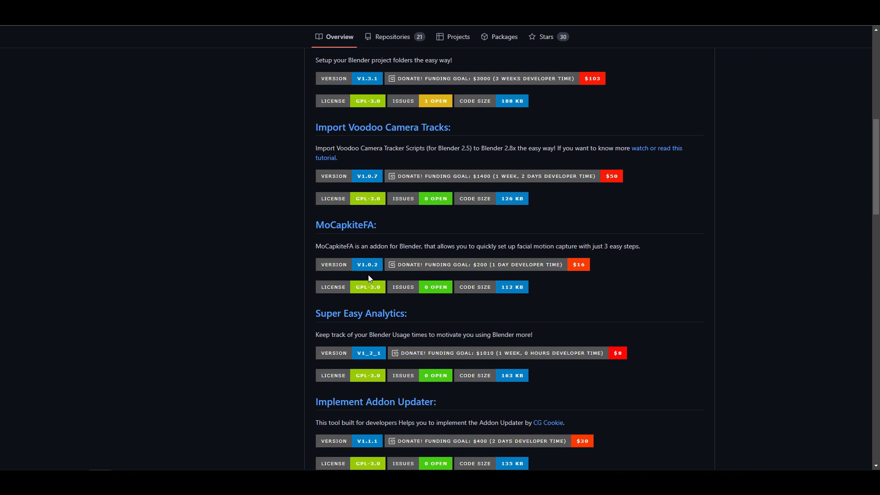
pyautogui.scroll(-5, 368, 274)
pyautogui.scroll(5, 368, 278)
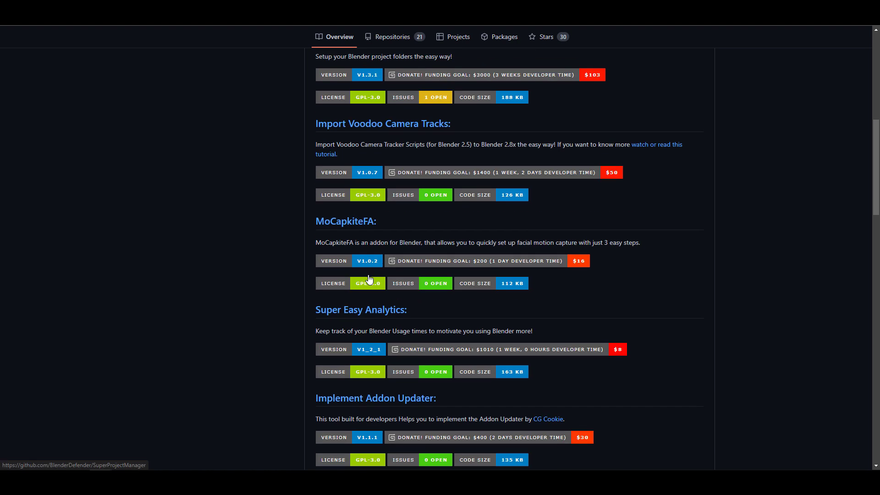
pyautogui.scroll(1, 369, 278)
pyautogui.scroll(2, 368, 278)
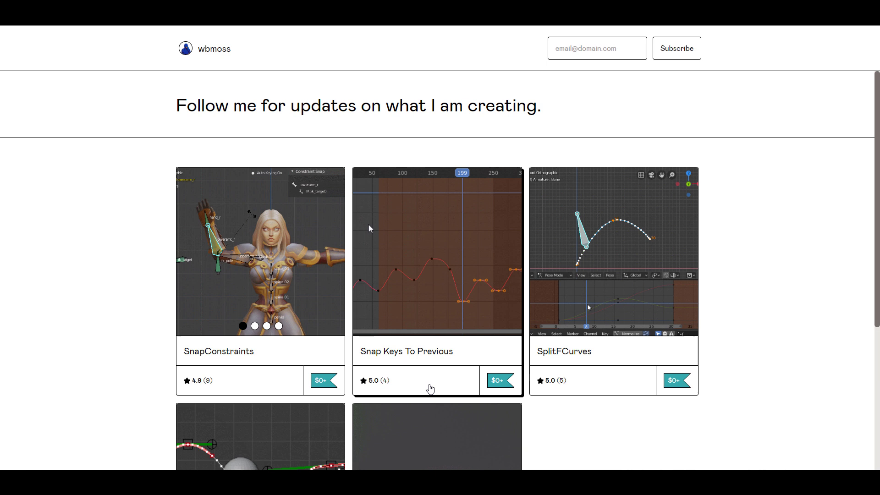
pyautogui.scroll(-3, 595, 365)
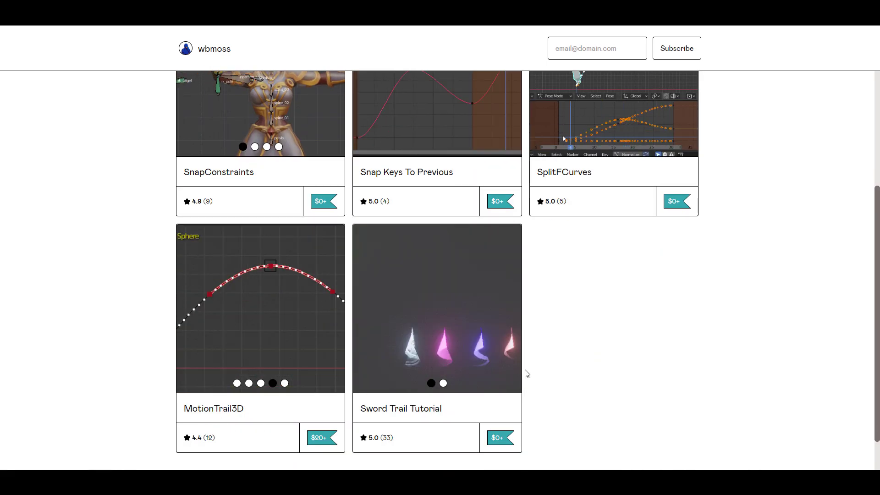
pyautogui.scroll(3, 476, 400)
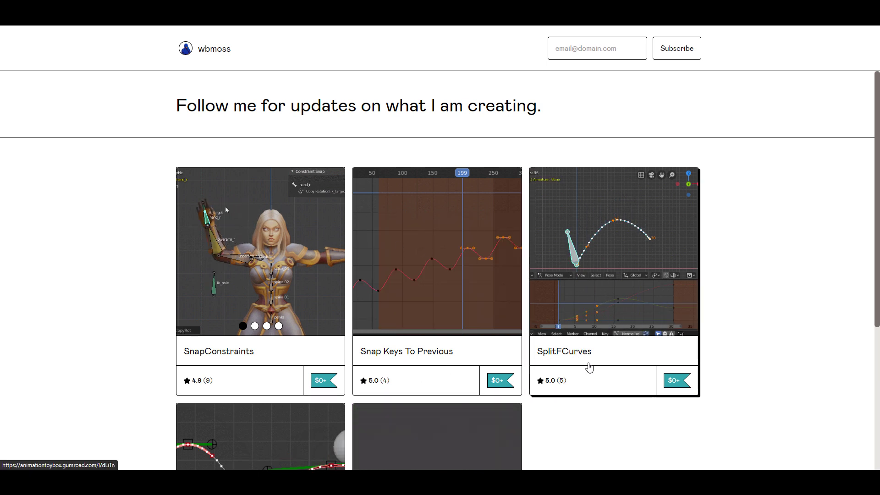
pyautogui.scroll(-1, 592, 366)
pyautogui.scroll(-2, 597, 366)
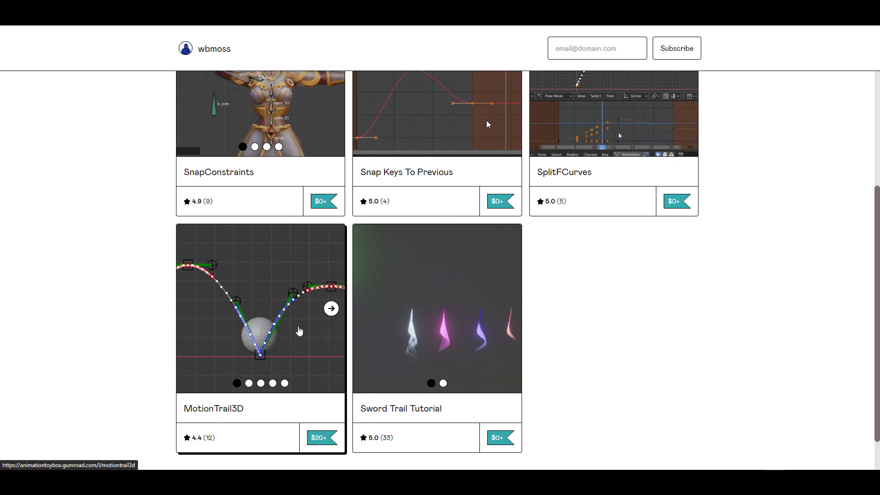
# Flip through the MotionTrail3D previews, then open the Sword Trail Tutorial product page
pyautogui.click(332, 308)
pyautogui.click(332, 309)
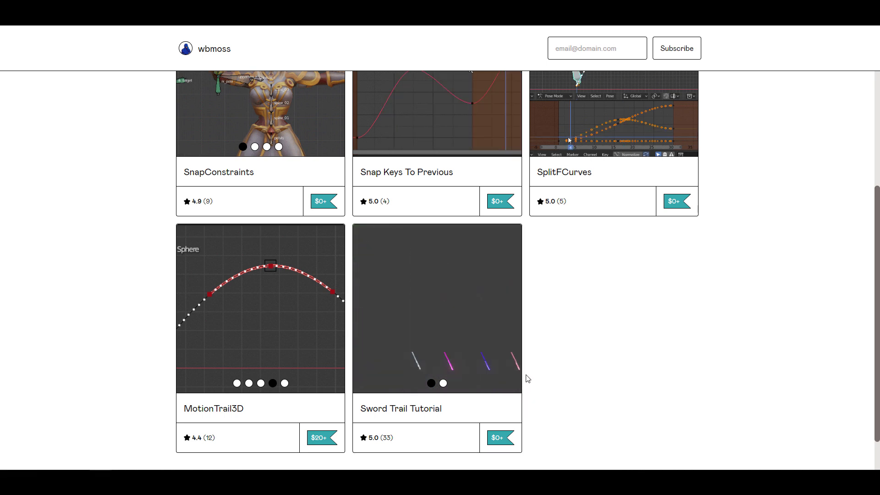
pyautogui.moveTo(437, 309)
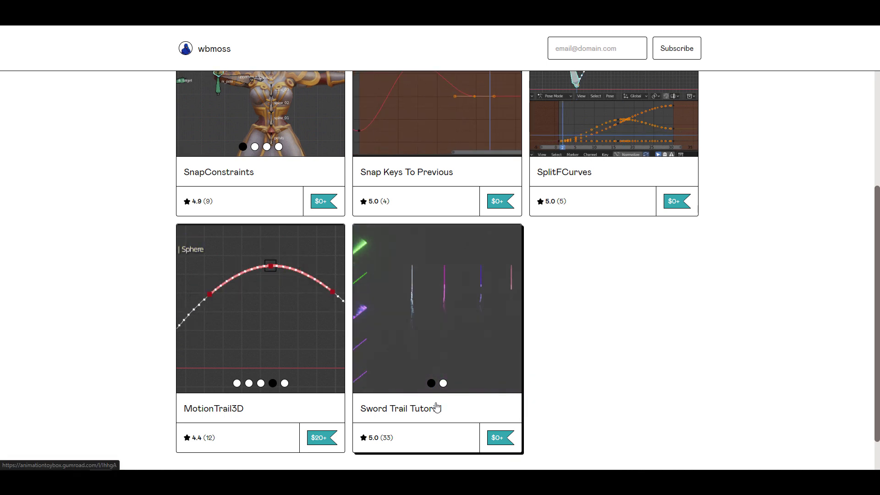
pyautogui.click(495, 383)
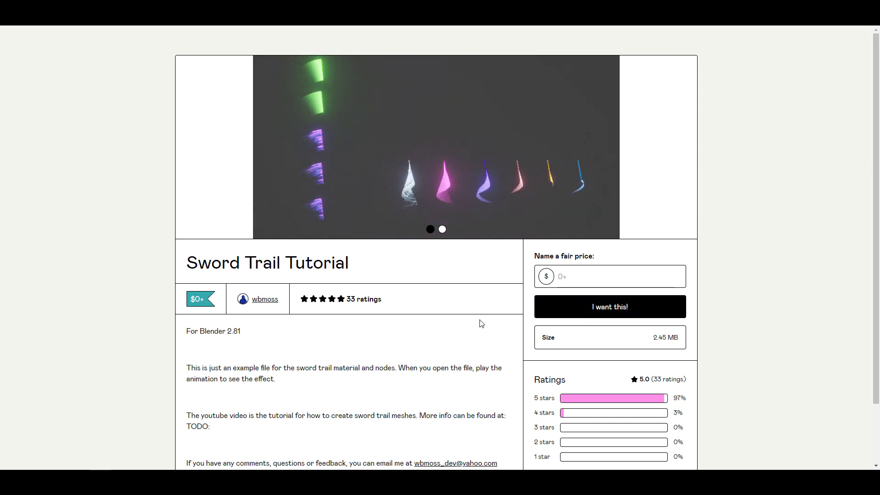
pyautogui.scroll(-2, 523, 337)
pyautogui.scroll(2, 544, 345)
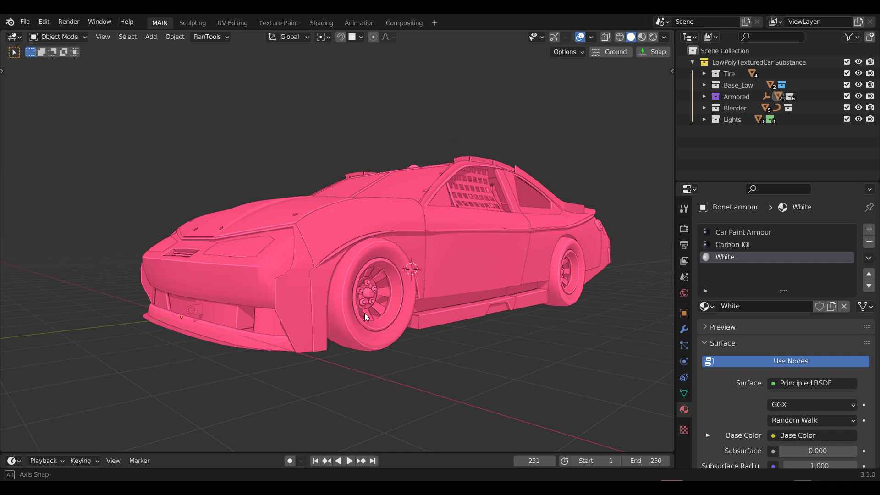
# Orbit the viewport around the pink low-poly race car to inspect its sides
pyautogui.moveTo(364, 313)
pyautogui.mouseDown(button='middle')
pyautogui.moveTo(242, 329)
pyautogui.moveTo(109, 319)
pyautogui.moveTo(89, 334)
pyautogui.moveTo(113, 323)
pyautogui.moveTo(142, 262)
pyautogui.moveTo(227, 252)
pyautogui.mouseUp(button='middle')
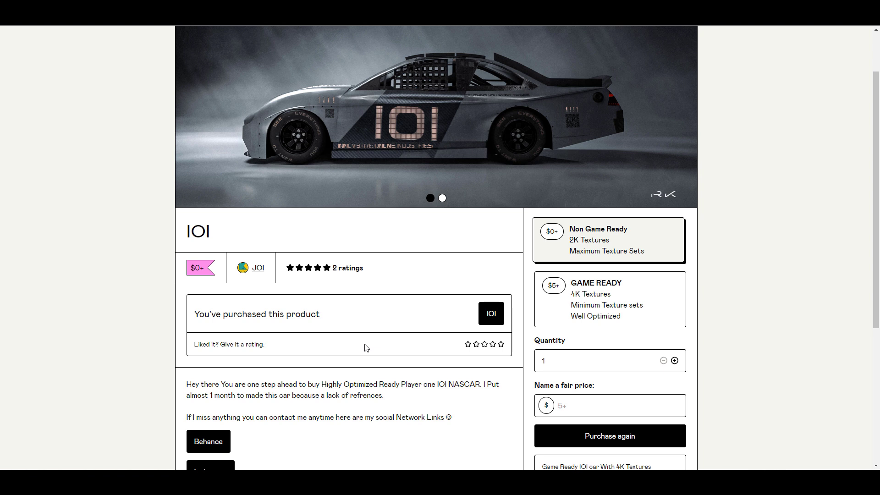
pyautogui.scroll(1, 365, 347)
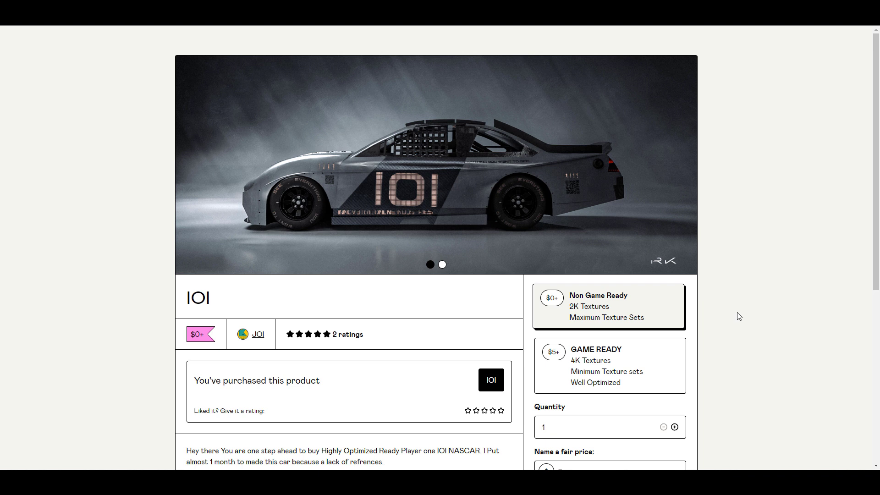
pyautogui.scroll(-3, 409, 347)
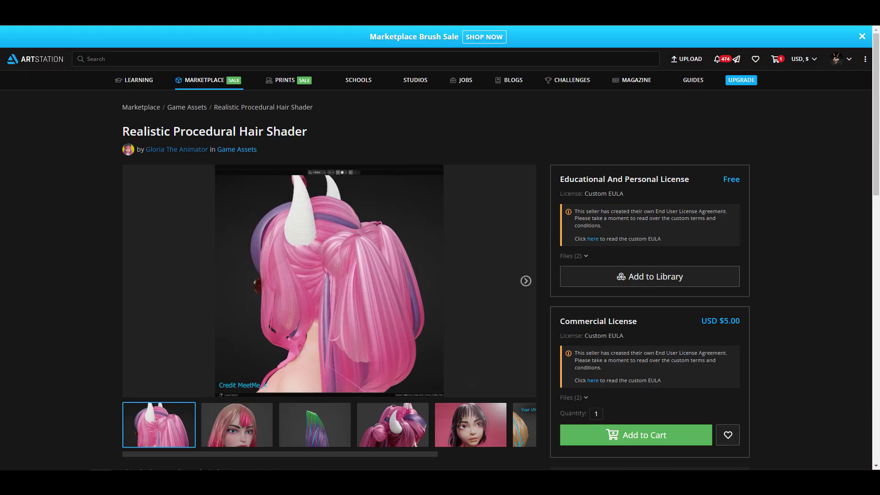
pyautogui.scroll(-3, 369, 330)
pyautogui.scroll(-1, 369, 330)
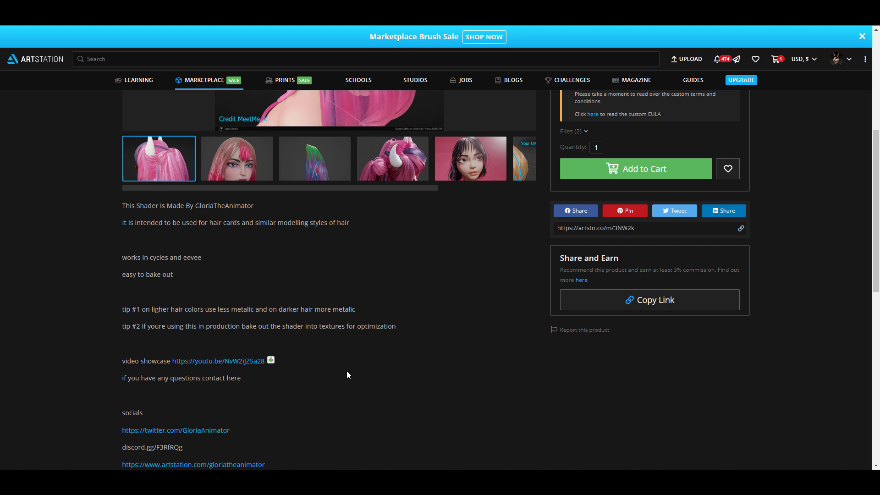
pyautogui.scroll(5, 347, 374)
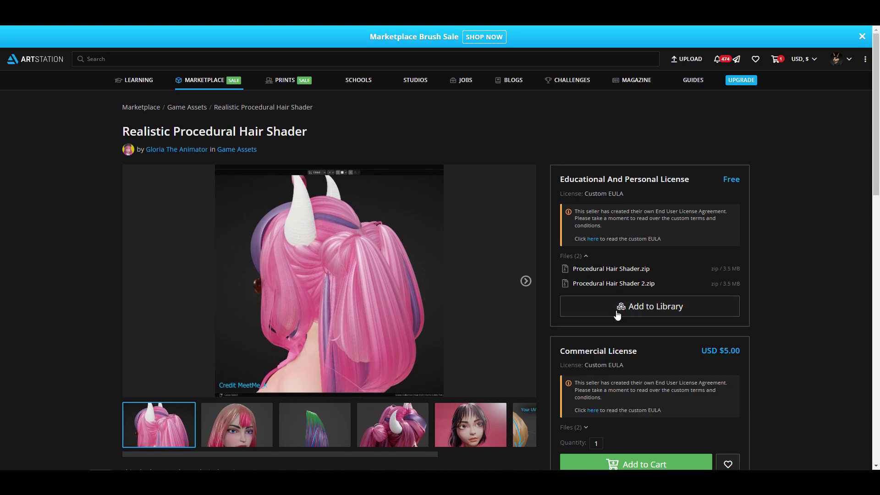
pyautogui.scroll(-1, 608, 369)
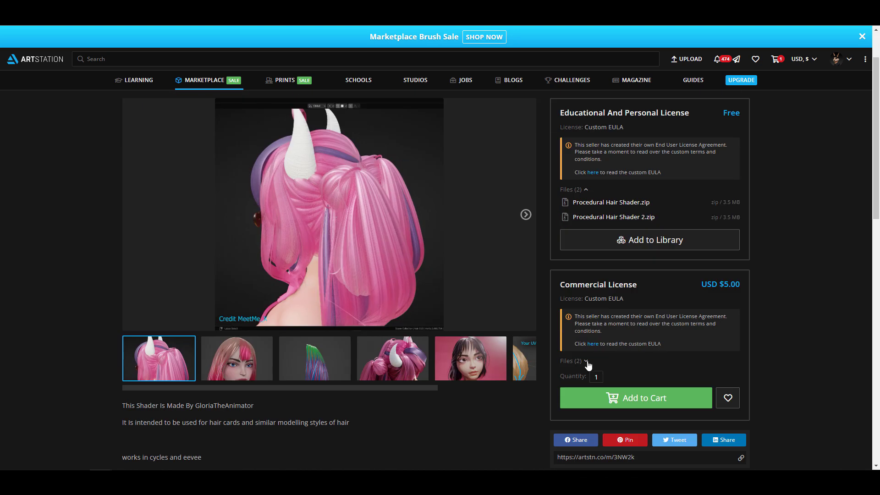
# Expand the commercial license's file list, then return to the creator's store
pyautogui.click(586, 362)
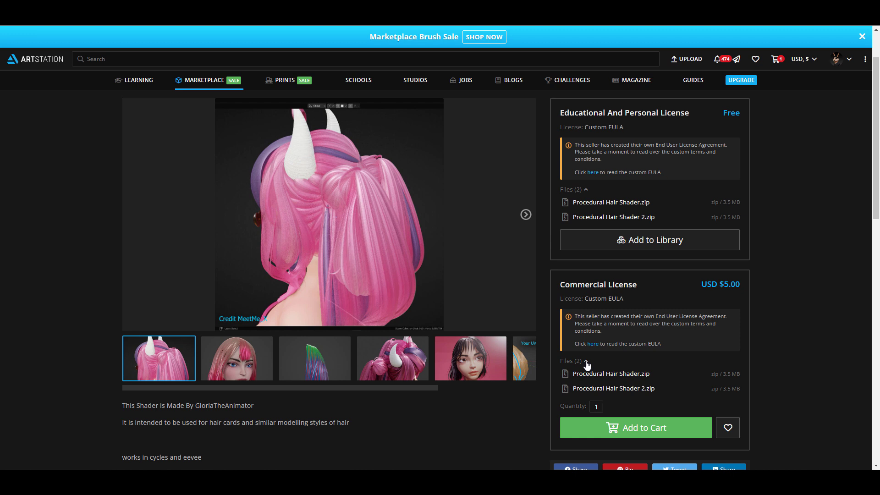
pyautogui.scroll(1, 439, 424)
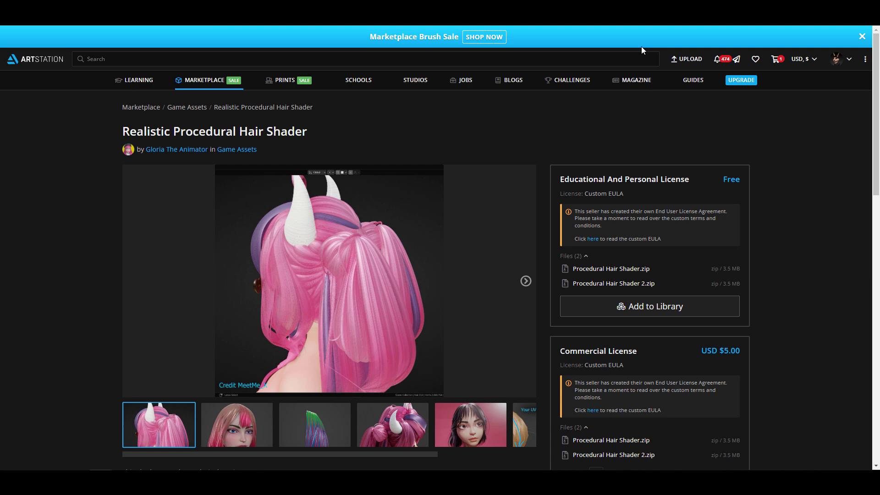
pyautogui.hotkey('alt', 'Left')
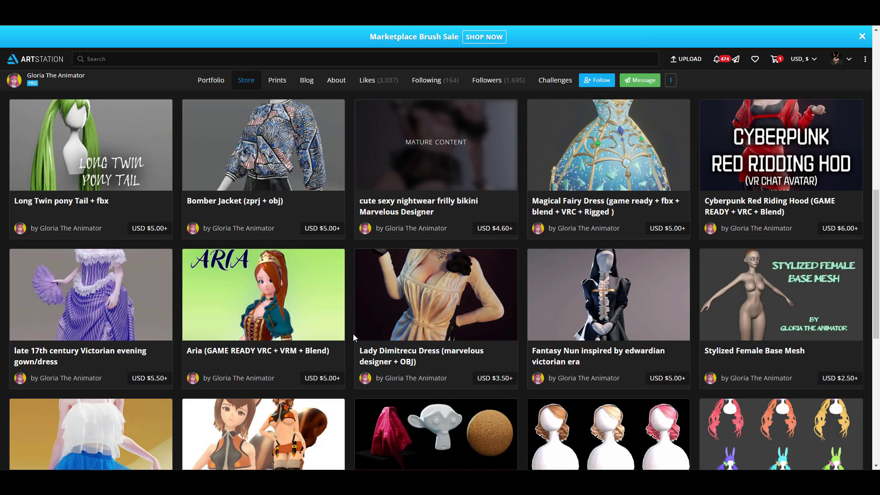
pyautogui.scroll(4, 352, 333)
pyautogui.scroll(-3, 348, 330)
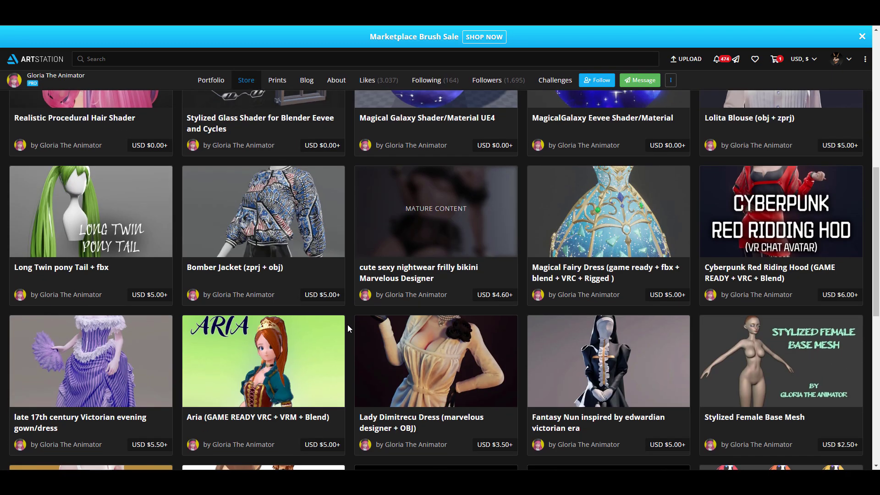
pyautogui.scroll(3, 347, 324)
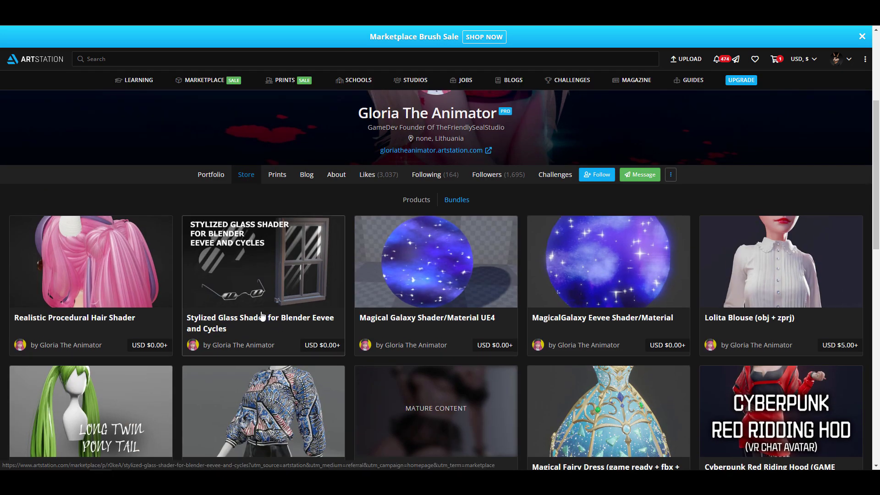
pyautogui.scroll(-1, 261, 316)
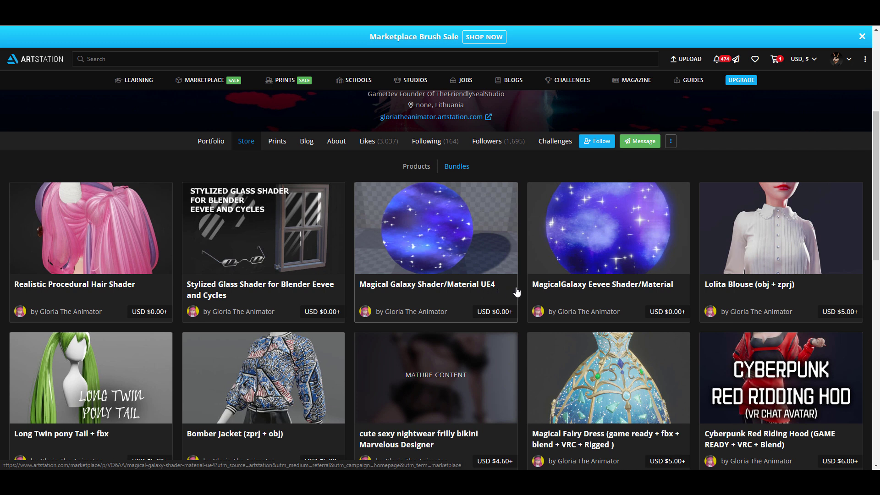
pyautogui.scroll(-2, 517, 292)
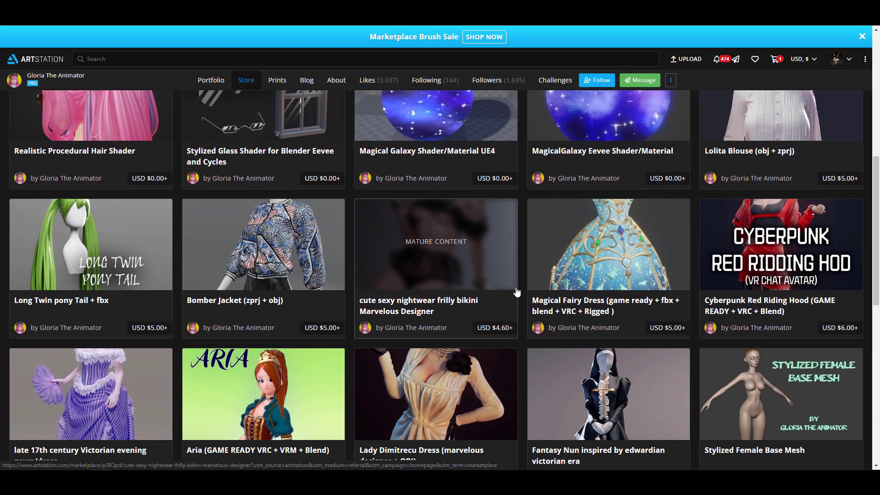
pyautogui.scroll(-4, 518, 292)
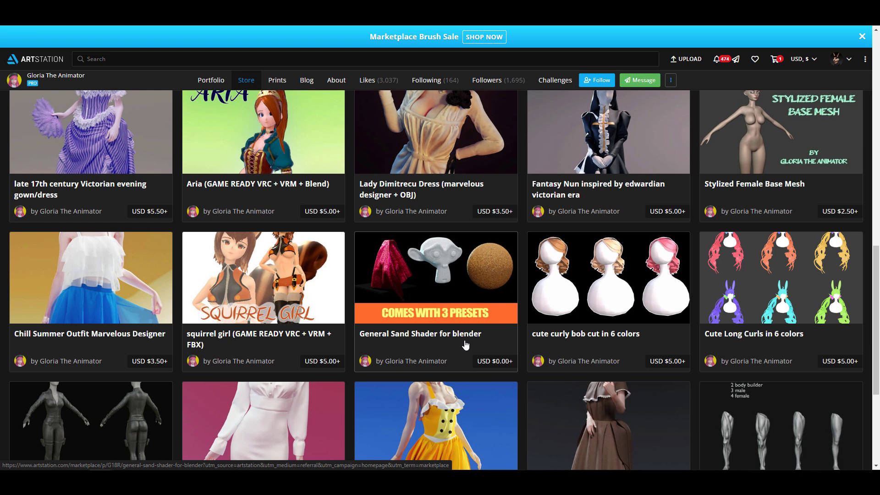
pyautogui.scroll(-3, 464, 345)
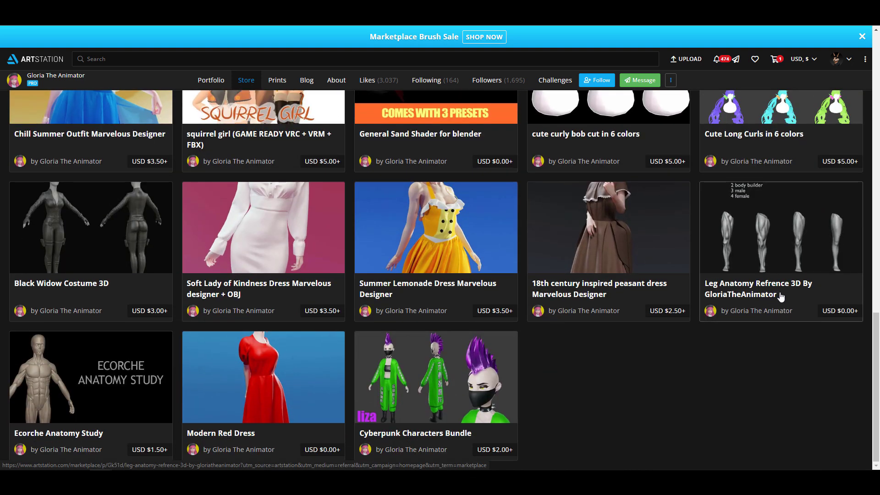
pyautogui.scroll(2, 456, 240)
pyautogui.scroll(-2, 443, 240)
pyautogui.scroll(15, 443, 241)
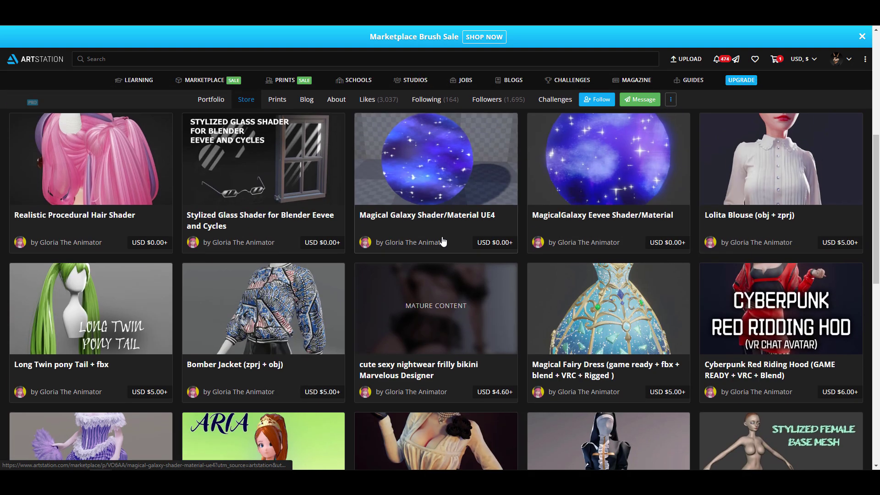
pyautogui.scroll(2, 444, 241)
pyautogui.scroll(2, 481, 226)
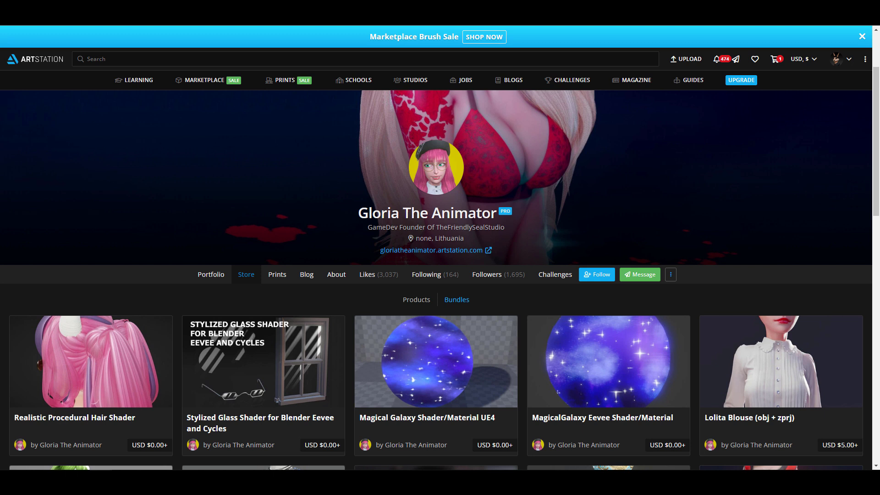
pyautogui.scroll(-3, 385, 214)
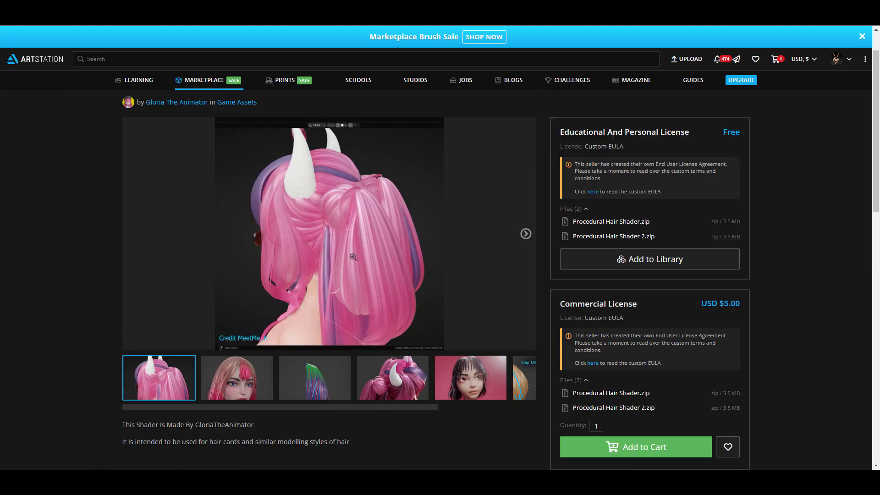
pyautogui.scroll(3, 270, 306)
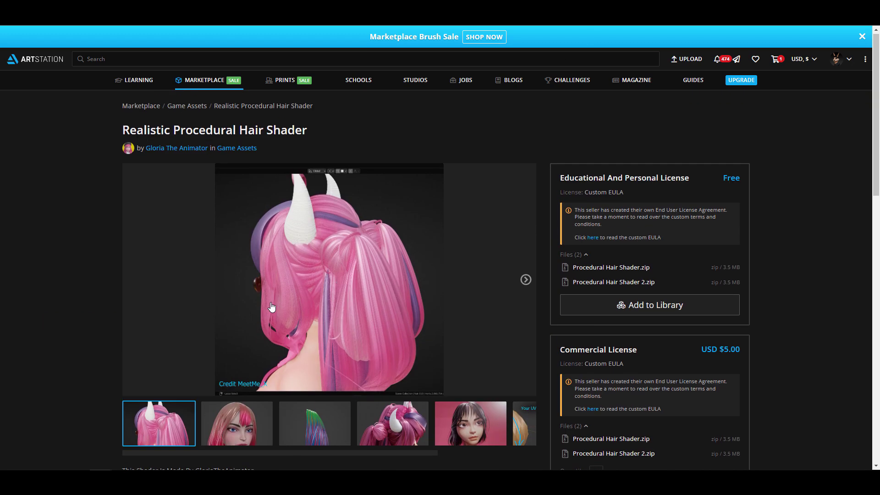
# Show the second gallery image, then drag the thumbnail strip and show a later image
pyautogui.click(250, 430)
pyautogui.scroll(-4, 371, 331)
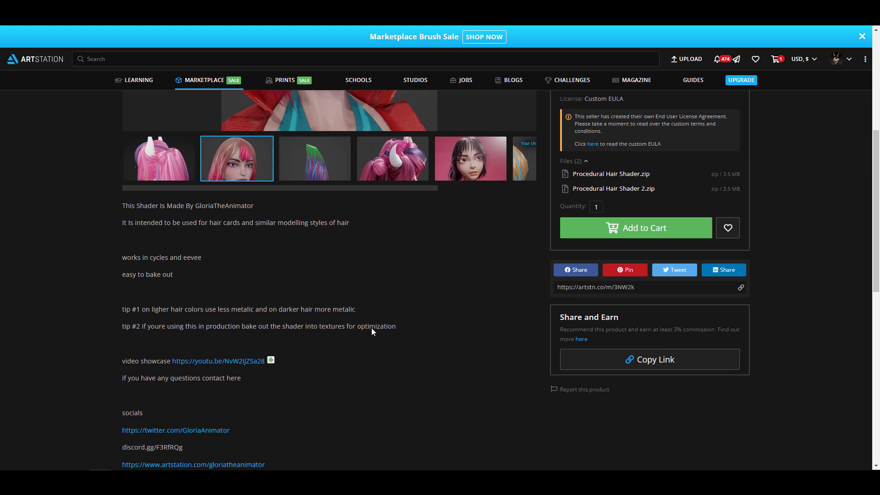
pyautogui.moveTo(365, 188); pyautogui.dragTo(479, 187)
pyautogui.scroll(2, 455, 252)
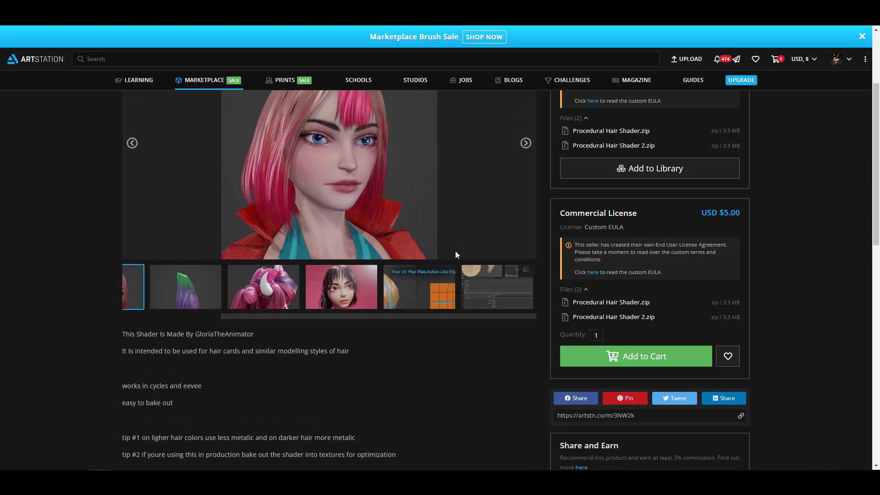
pyautogui.click(419, 293)
pyautogui.scroll(2, 503, 124)
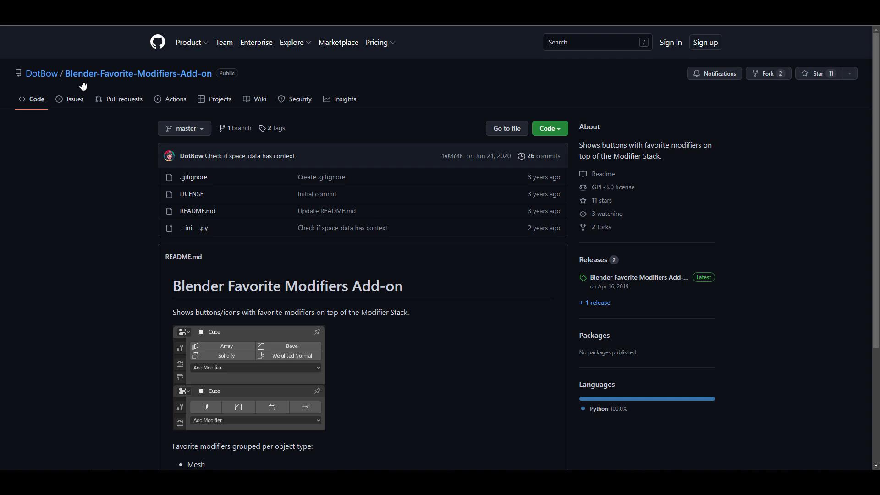
pyautogui.scroll(-2, 118, 210)
pyautogui.scroll(-2, 235, 213)
pyautogui.scroll(4, 265, 225)
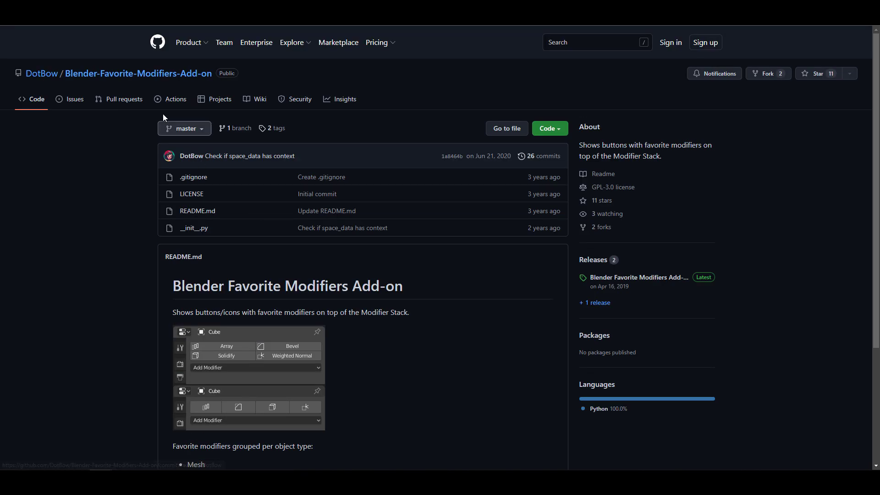